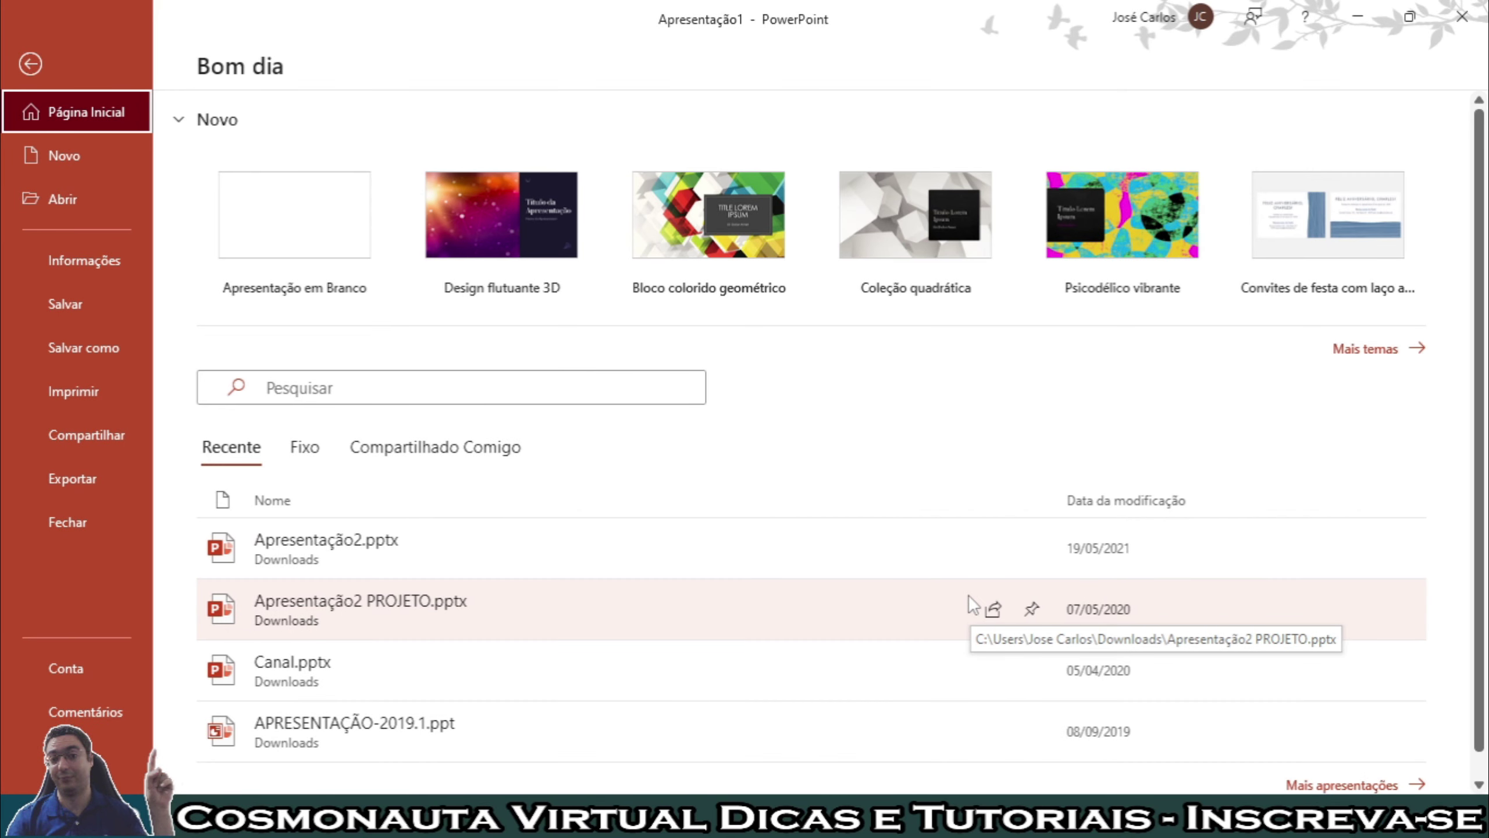
Create a new blank presentation ('Apresentação em Branco') from the start screen.
click(309, 235)
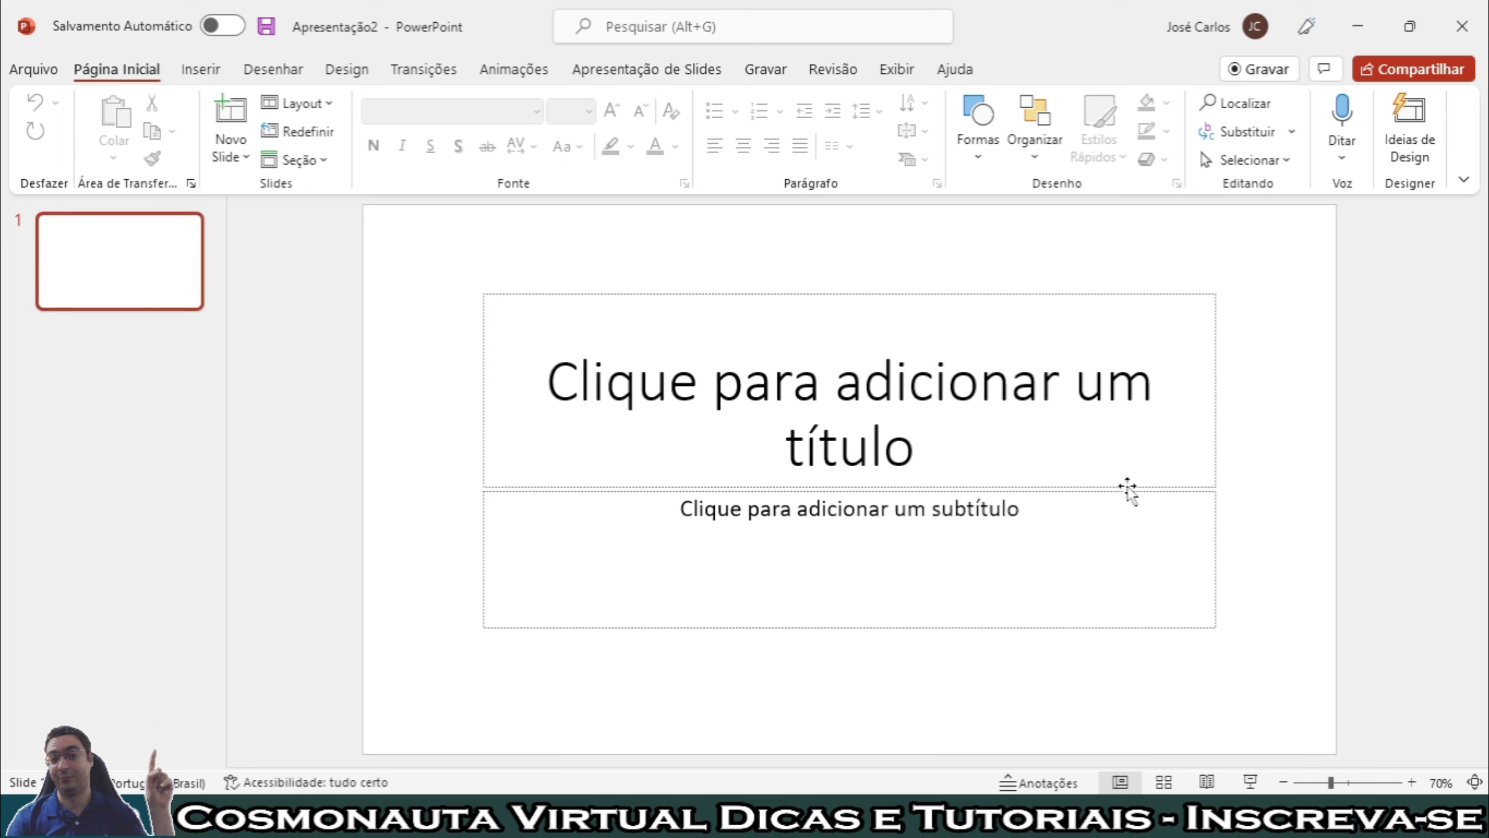
Delete the title and subtitle placeholders from slide 1.
click(1182, 496)
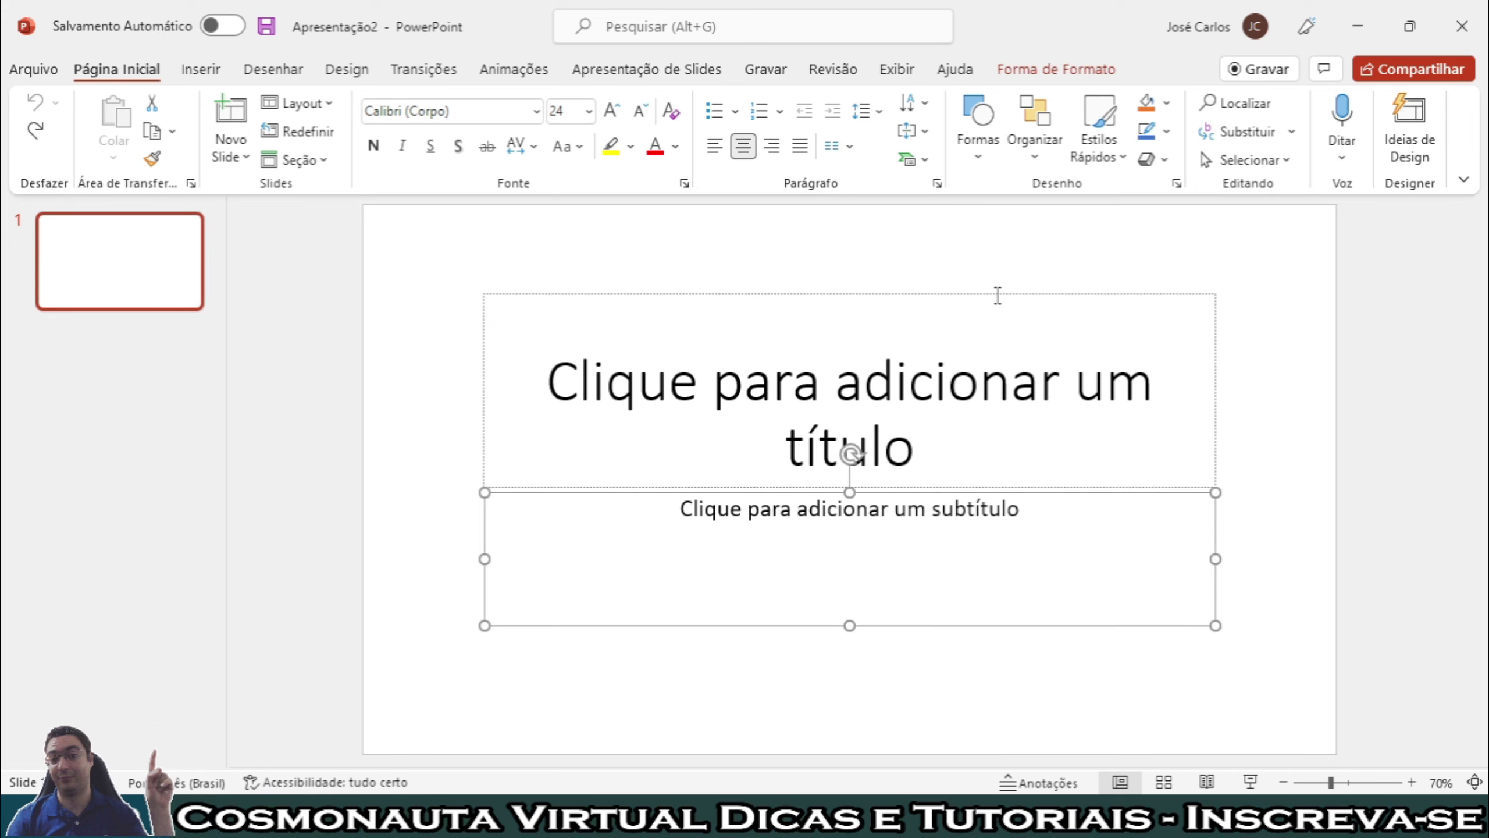
click(974, 295)
key(Delete)
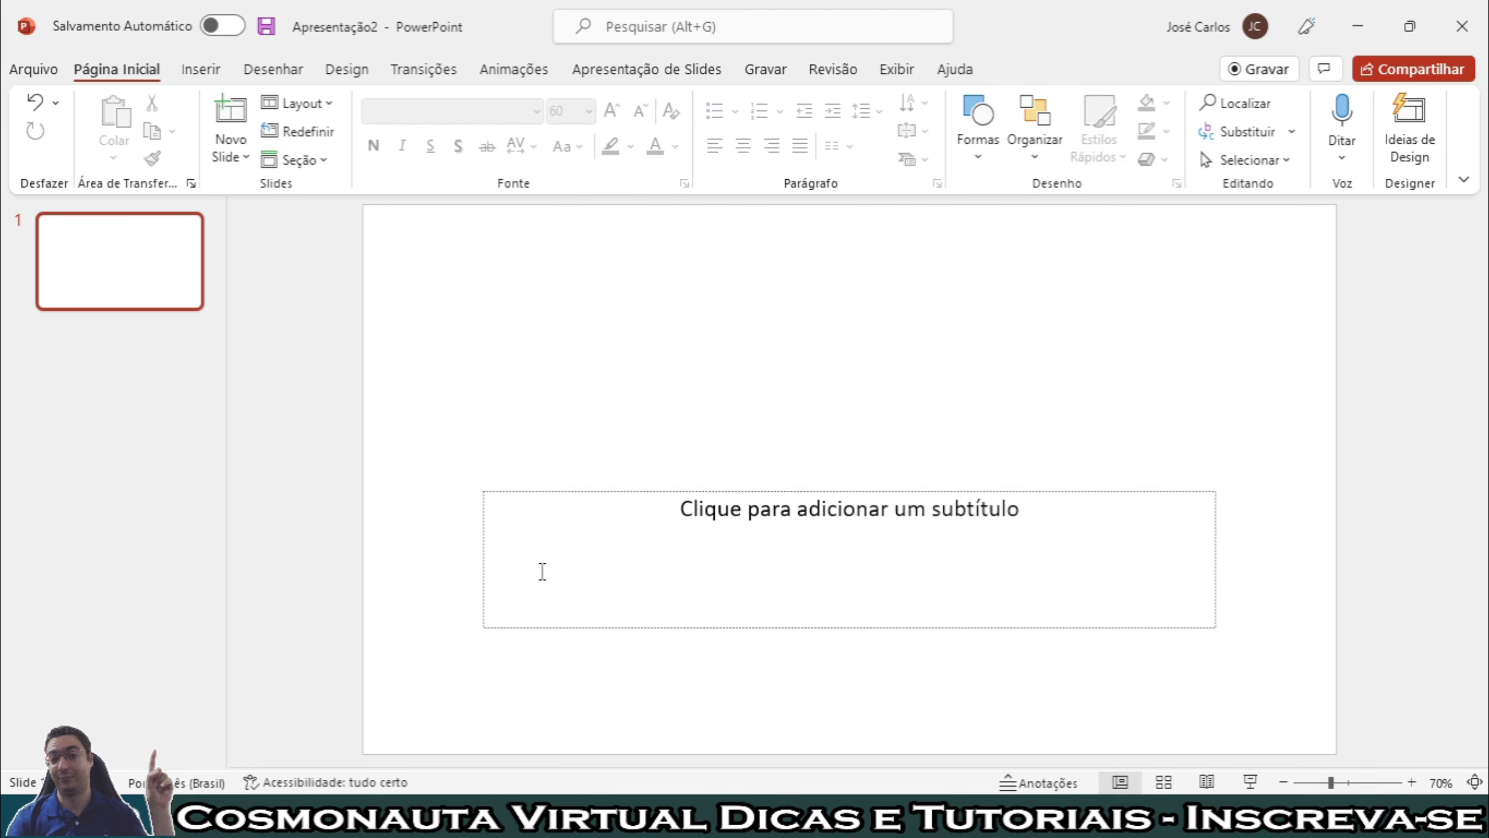
click(1073, 493)
key(Delete)
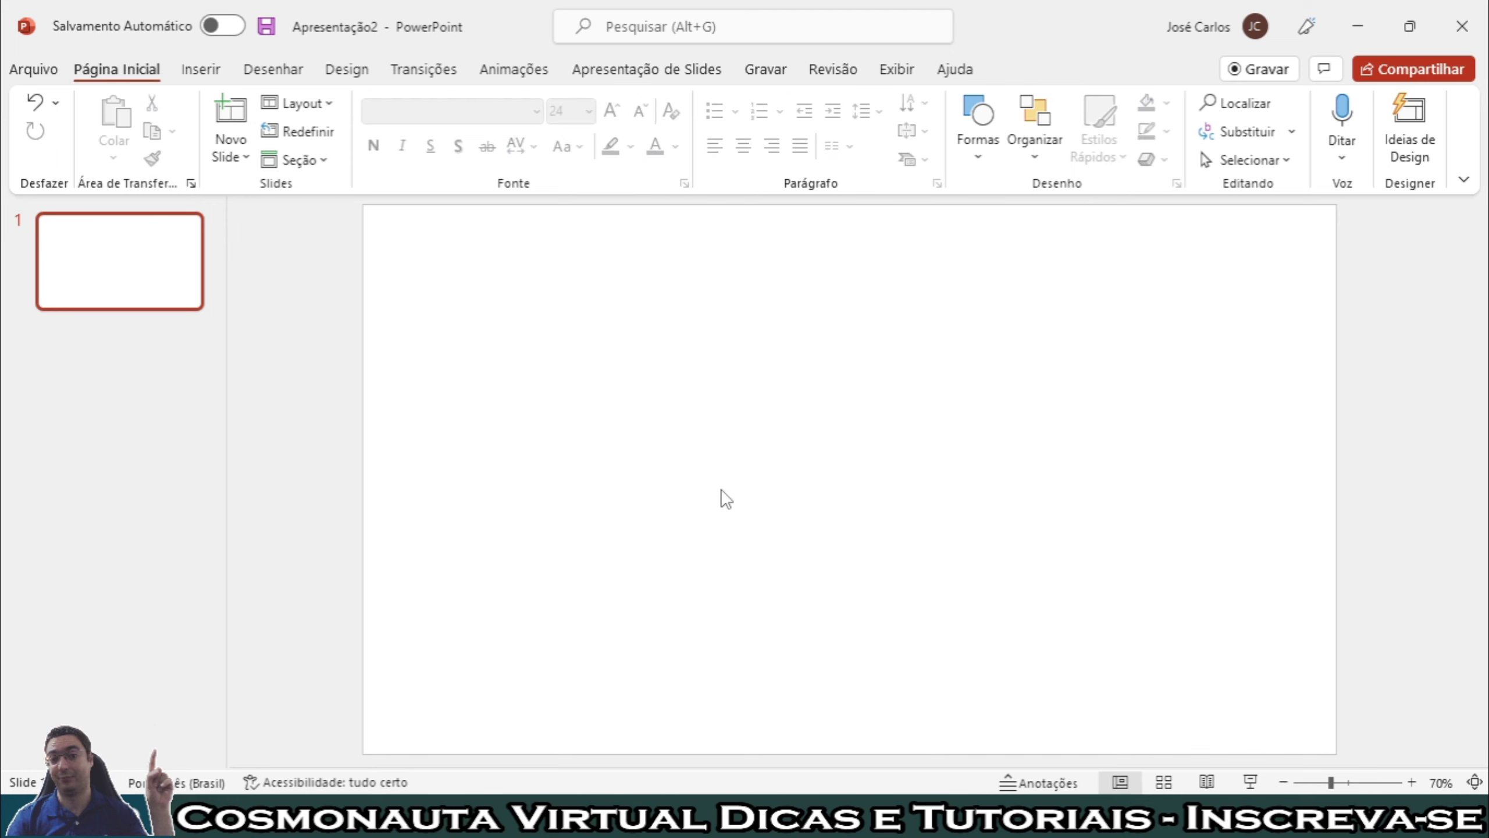
Draw a large Caixa de Texto across most of the slide from the Inserir tab.
click(202, 72)
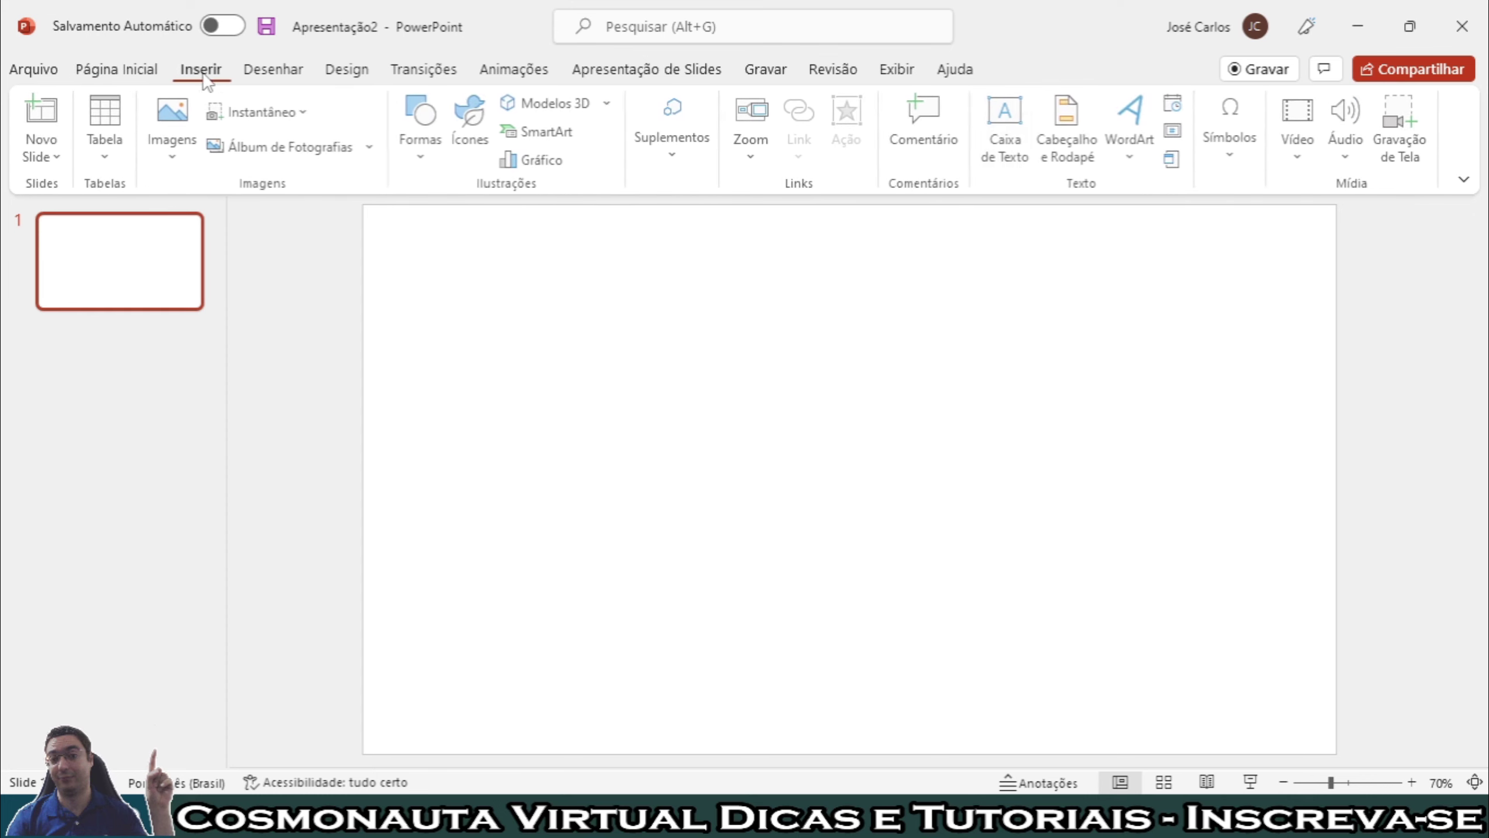
click(1025, 167)
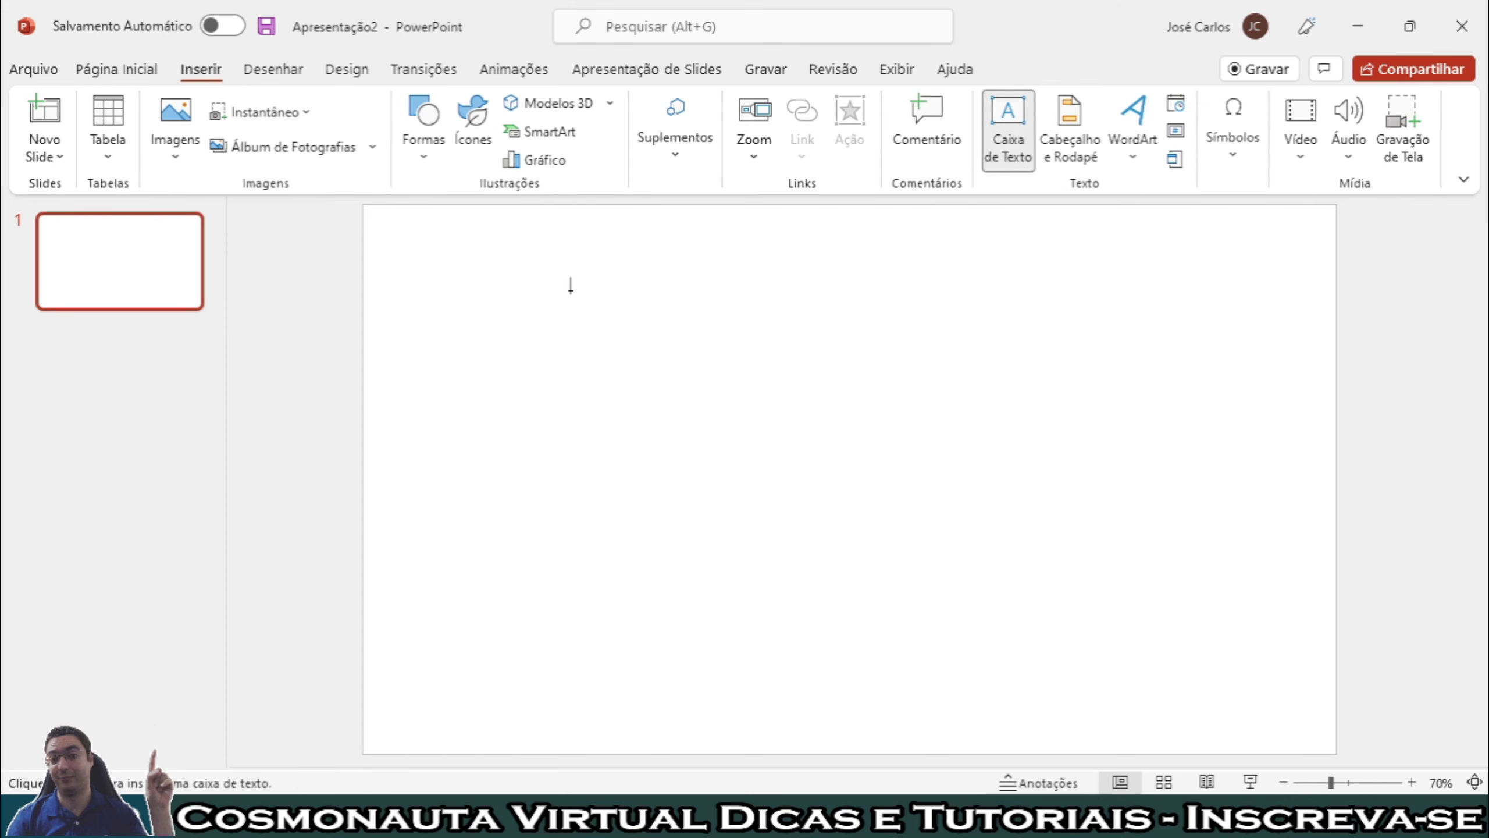
drag(483, 318, 1105, 696)
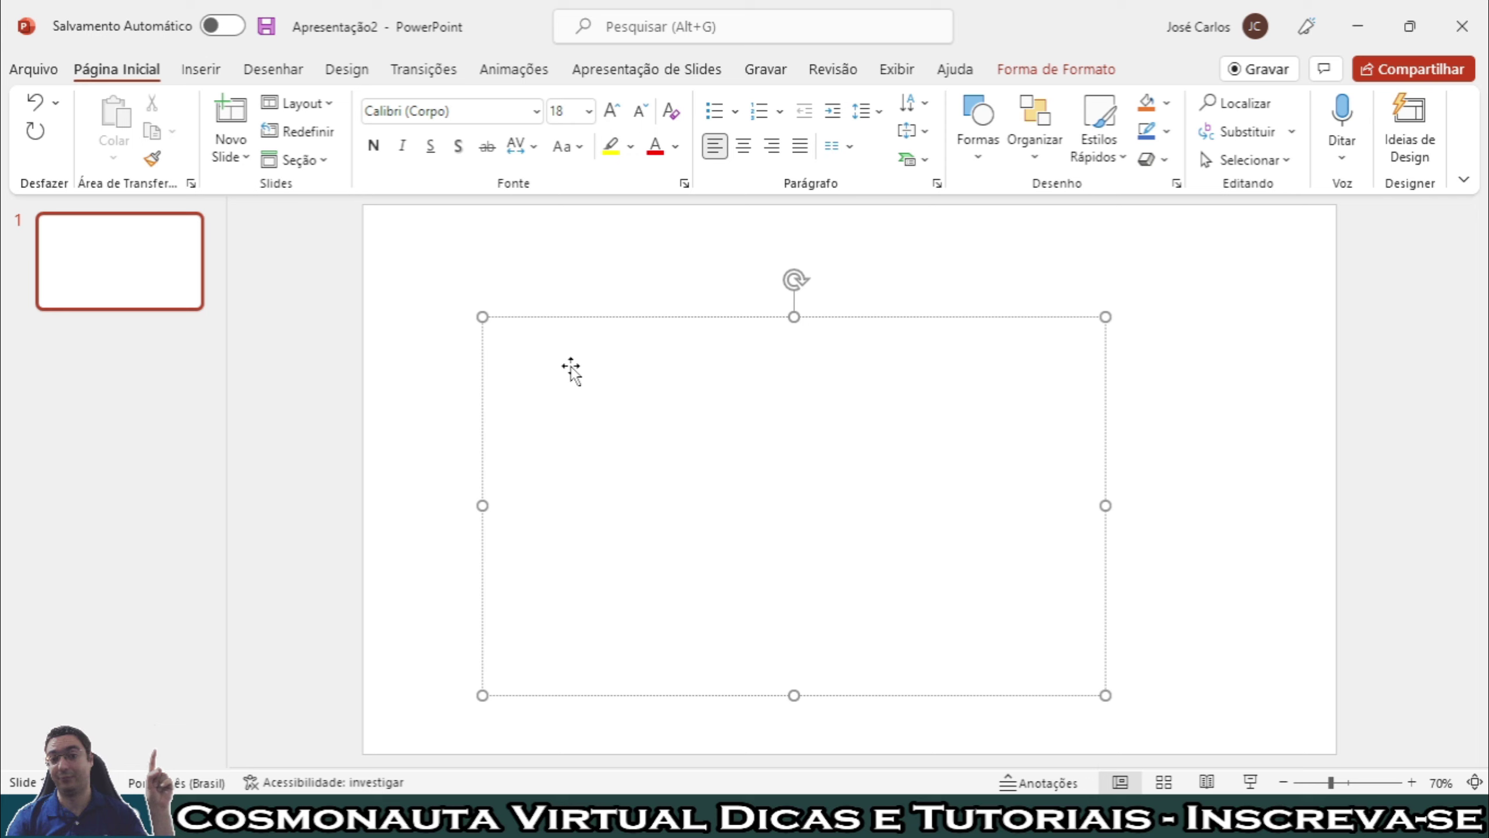
Type the eight networks, Youtube through Pinterest, one per line, then select the list.
text(Youutbe)
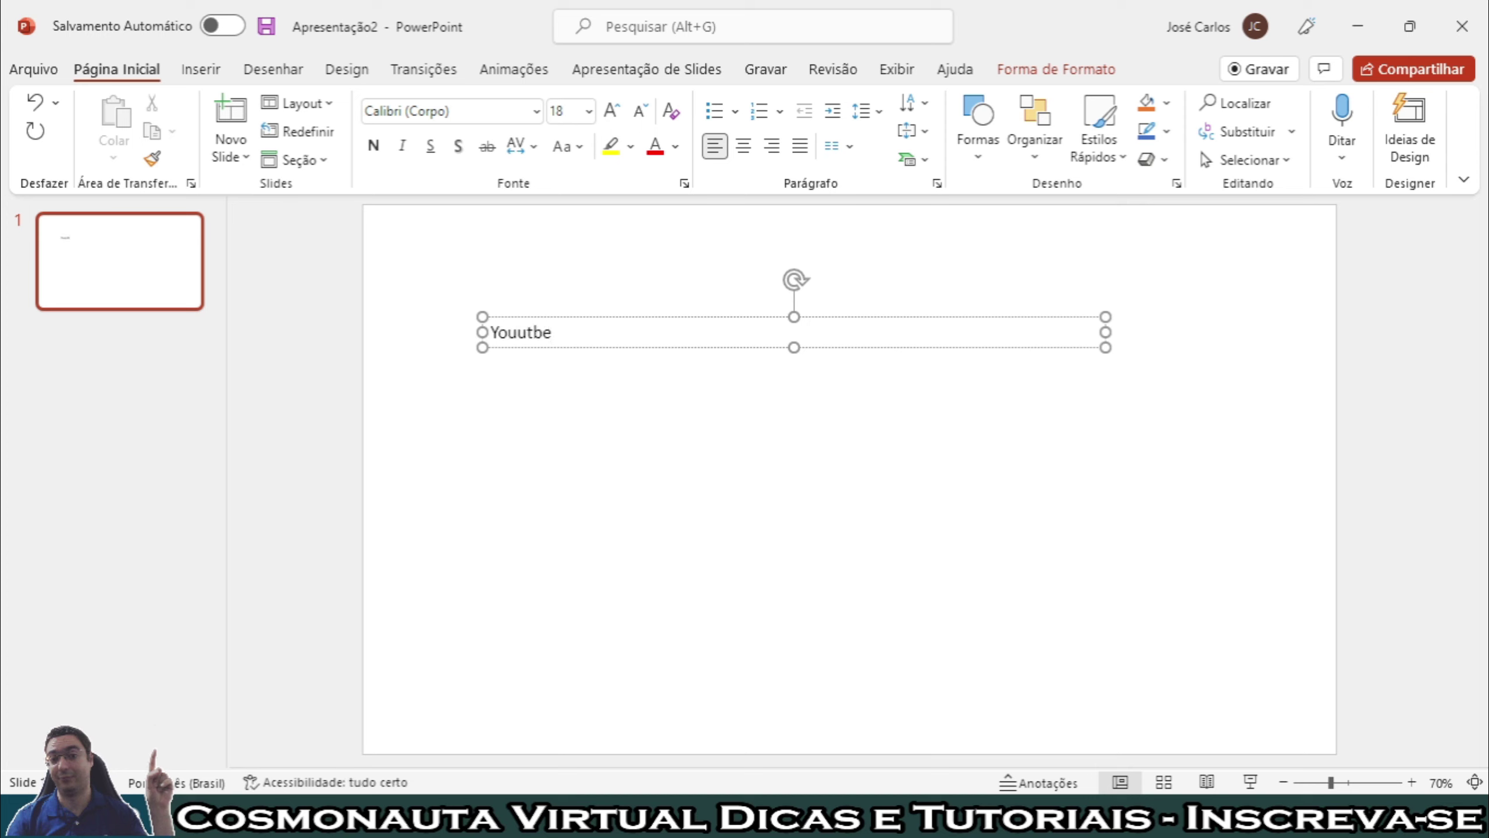
key(BackSpace)
key(BackSpace)
key(BackSpace)
key(BackSpace)
text(ub)
text(e)
key(Return)
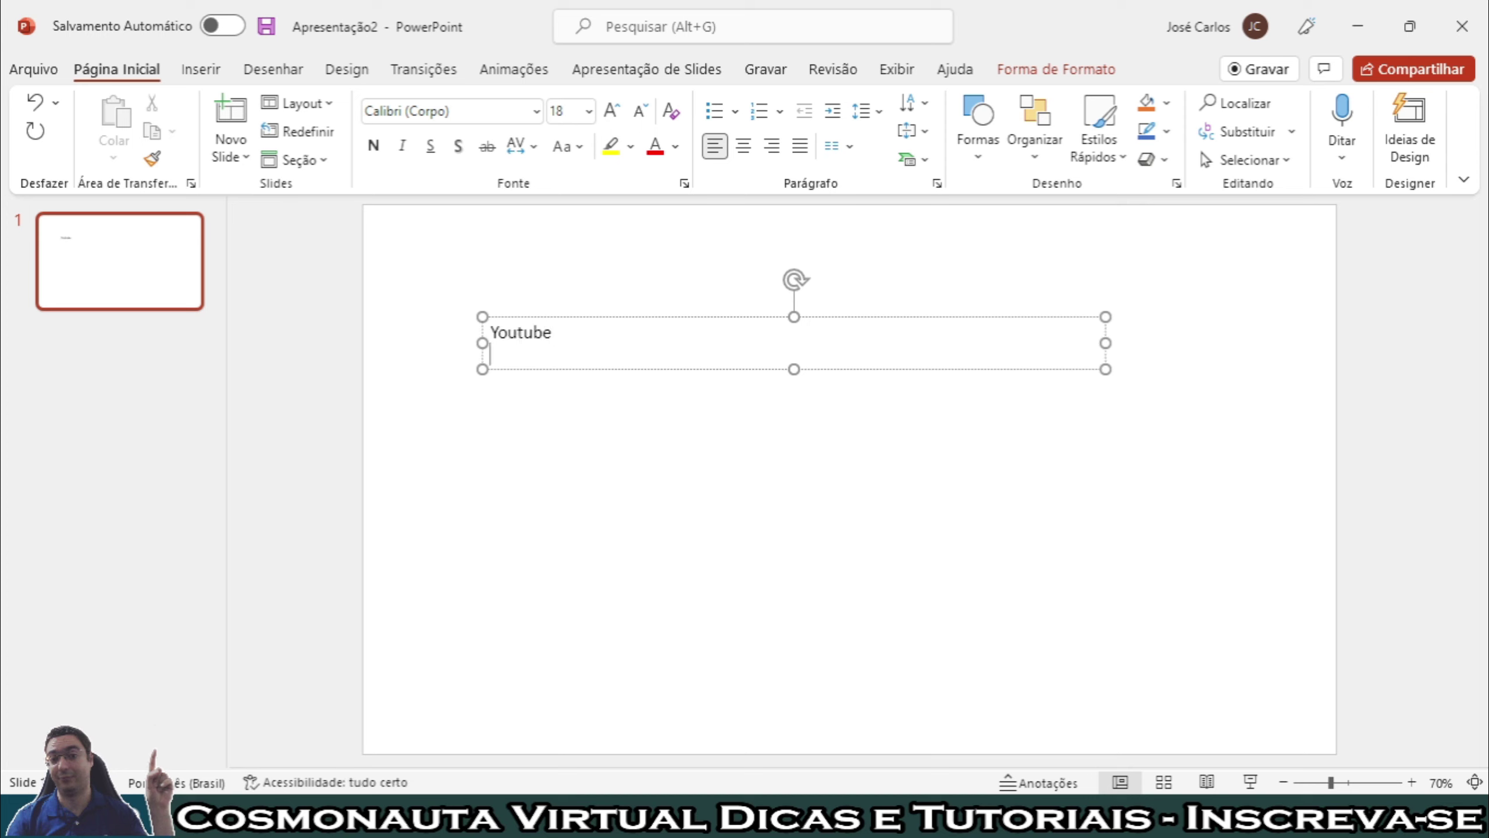
text(B)
text(logger)
key(Return)
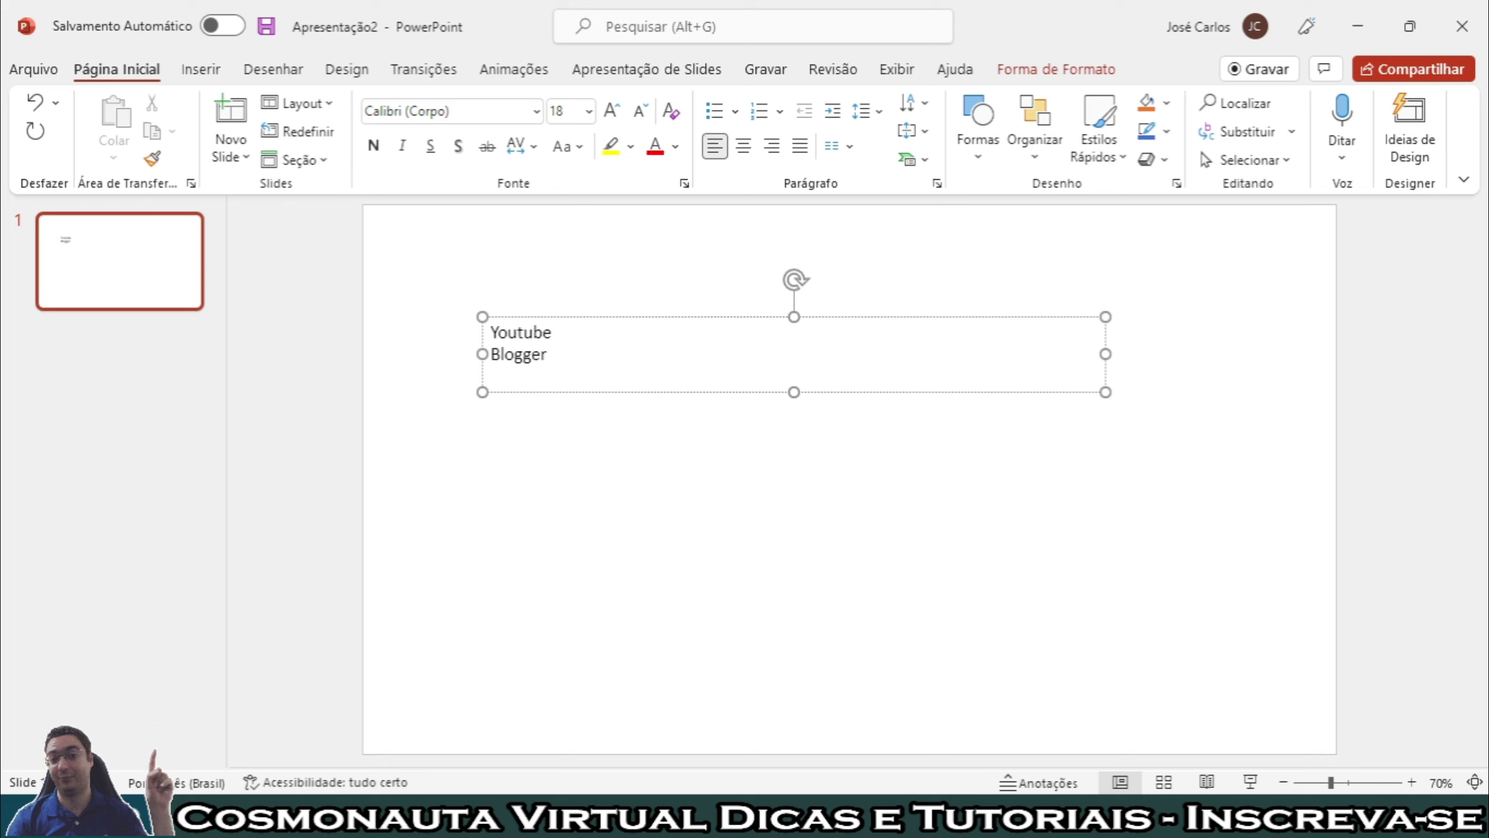
text(Facebook)
text(Instagram Whatsapp Telegram Twitter)
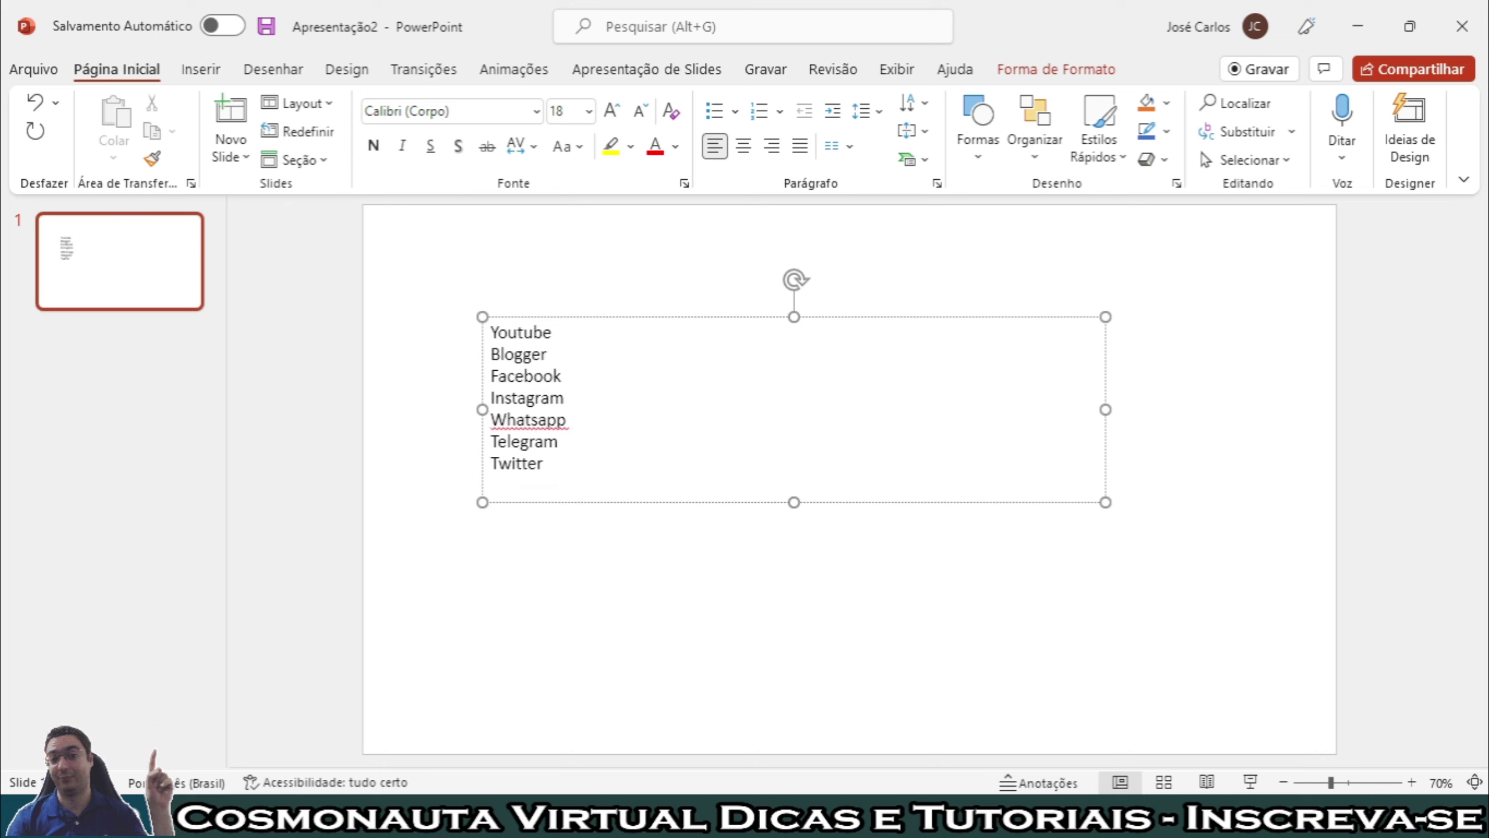
text(Pint)
text(ere)
text(st)
click(680, 596)
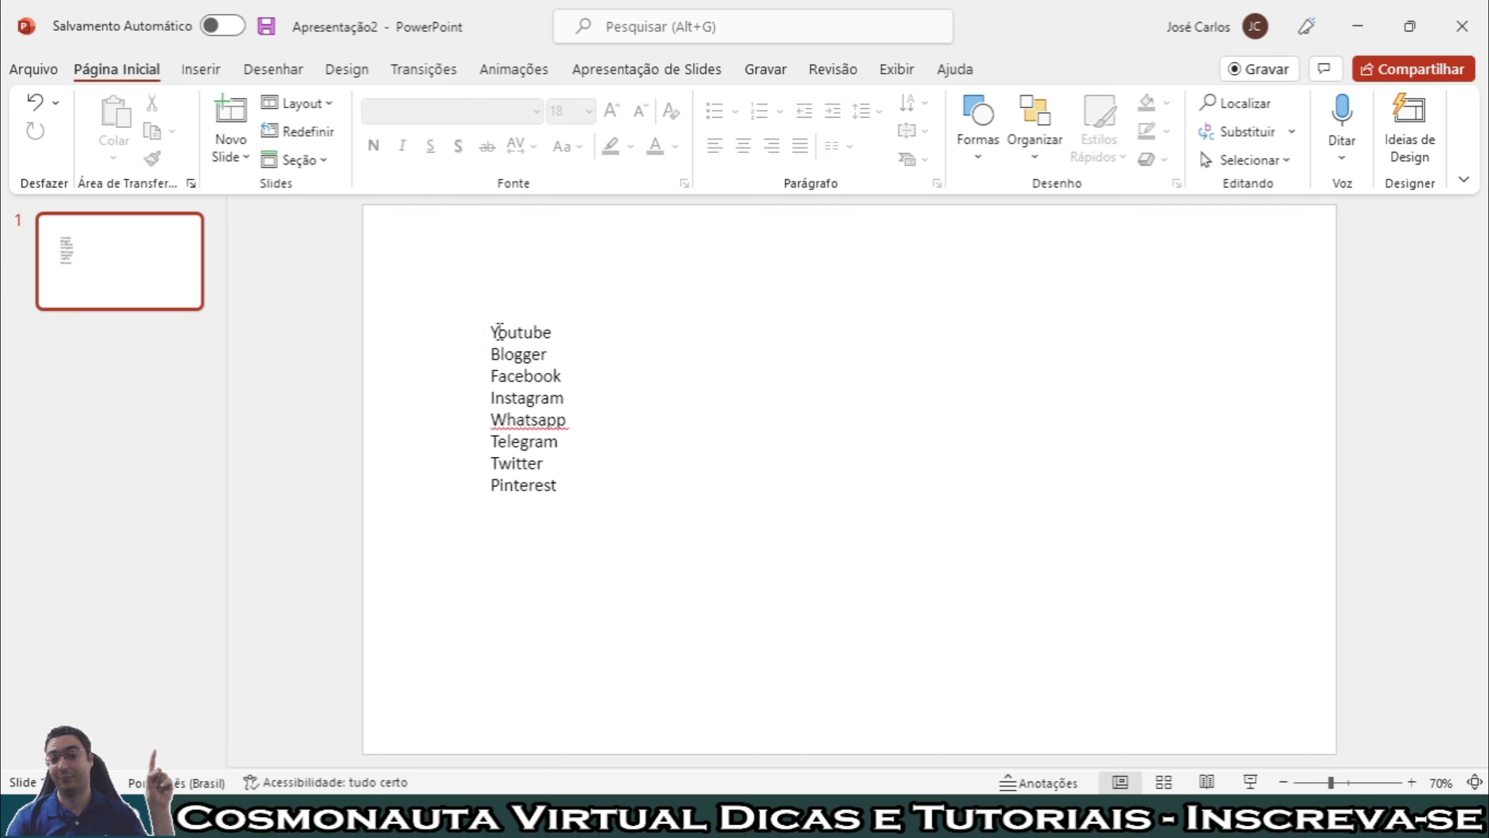
drag(499, 330, 598, 495)
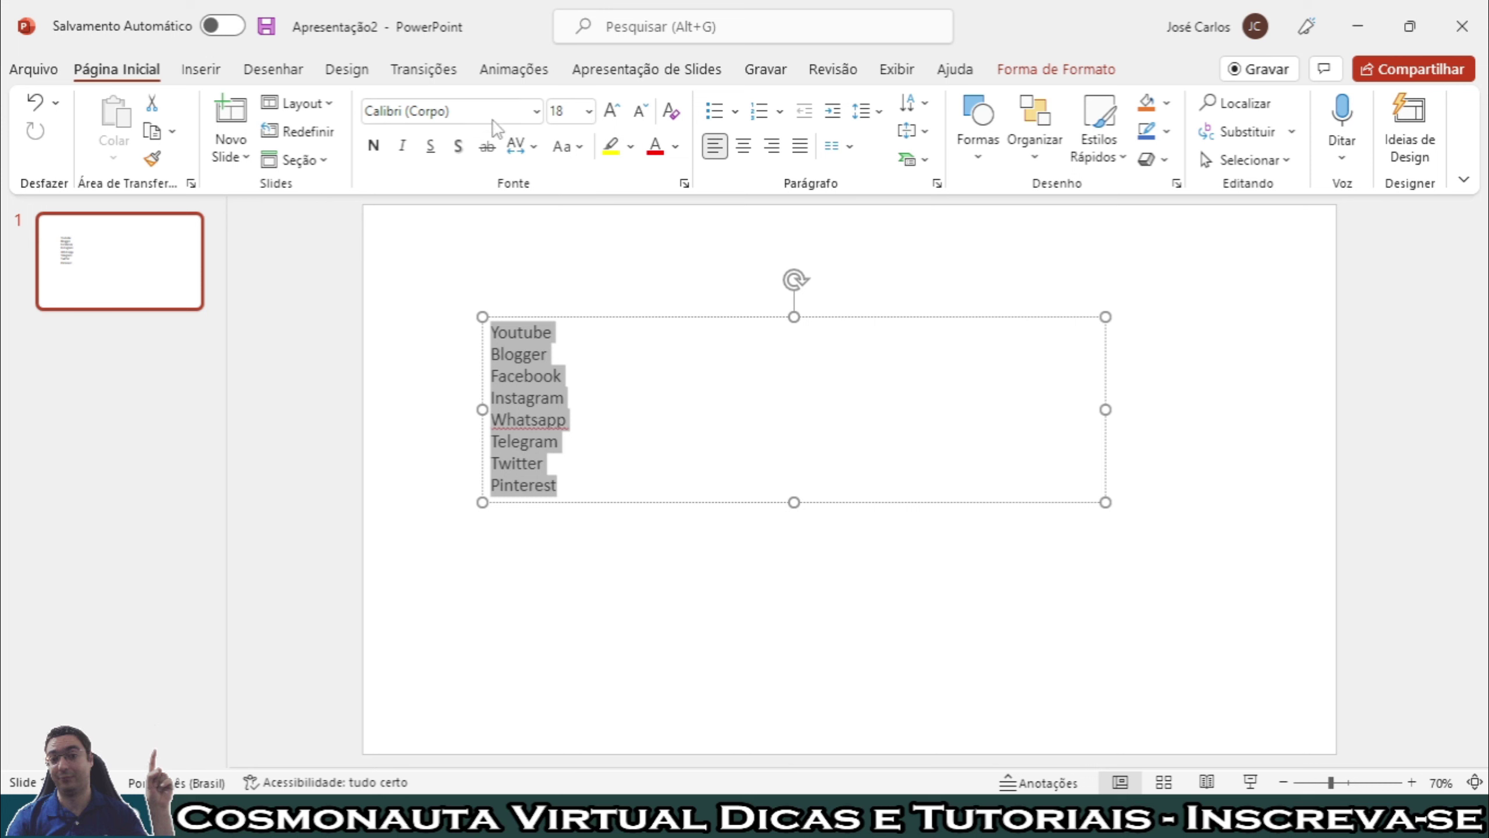
Set the list's font size to 36 point.
click(591, 111)
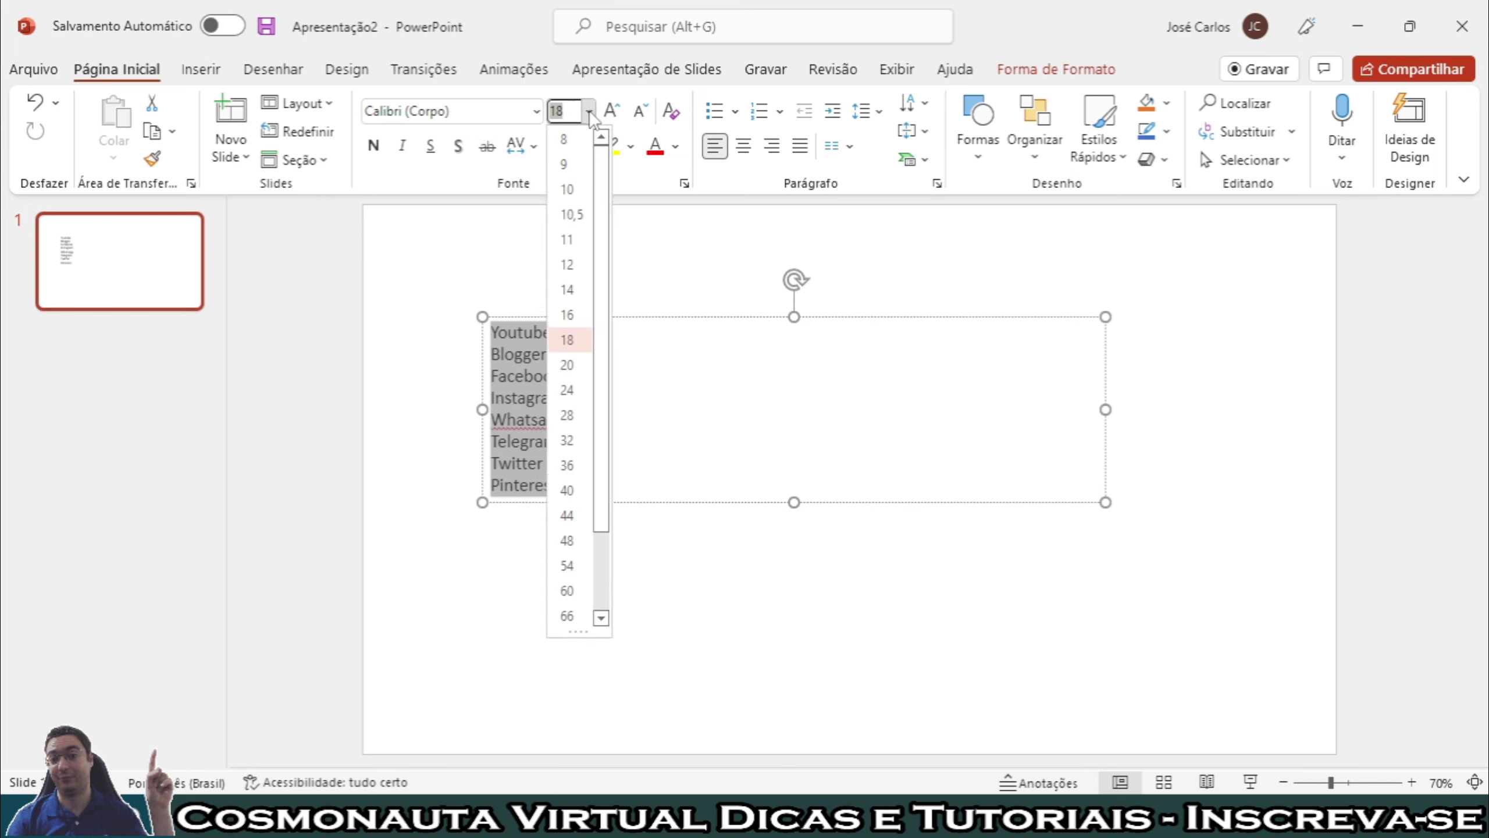
click(568, 466)
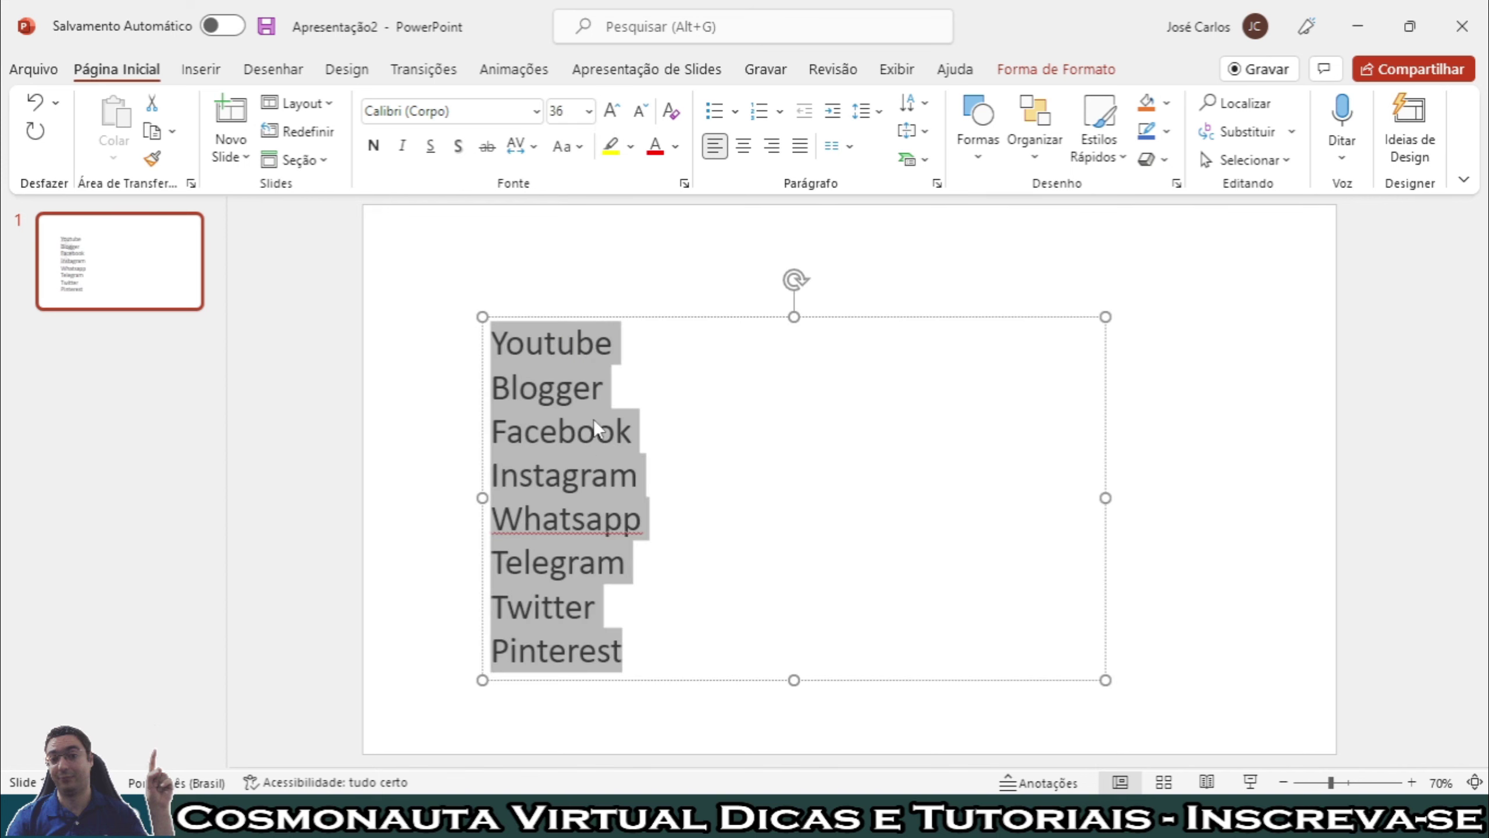
click(794, 316)
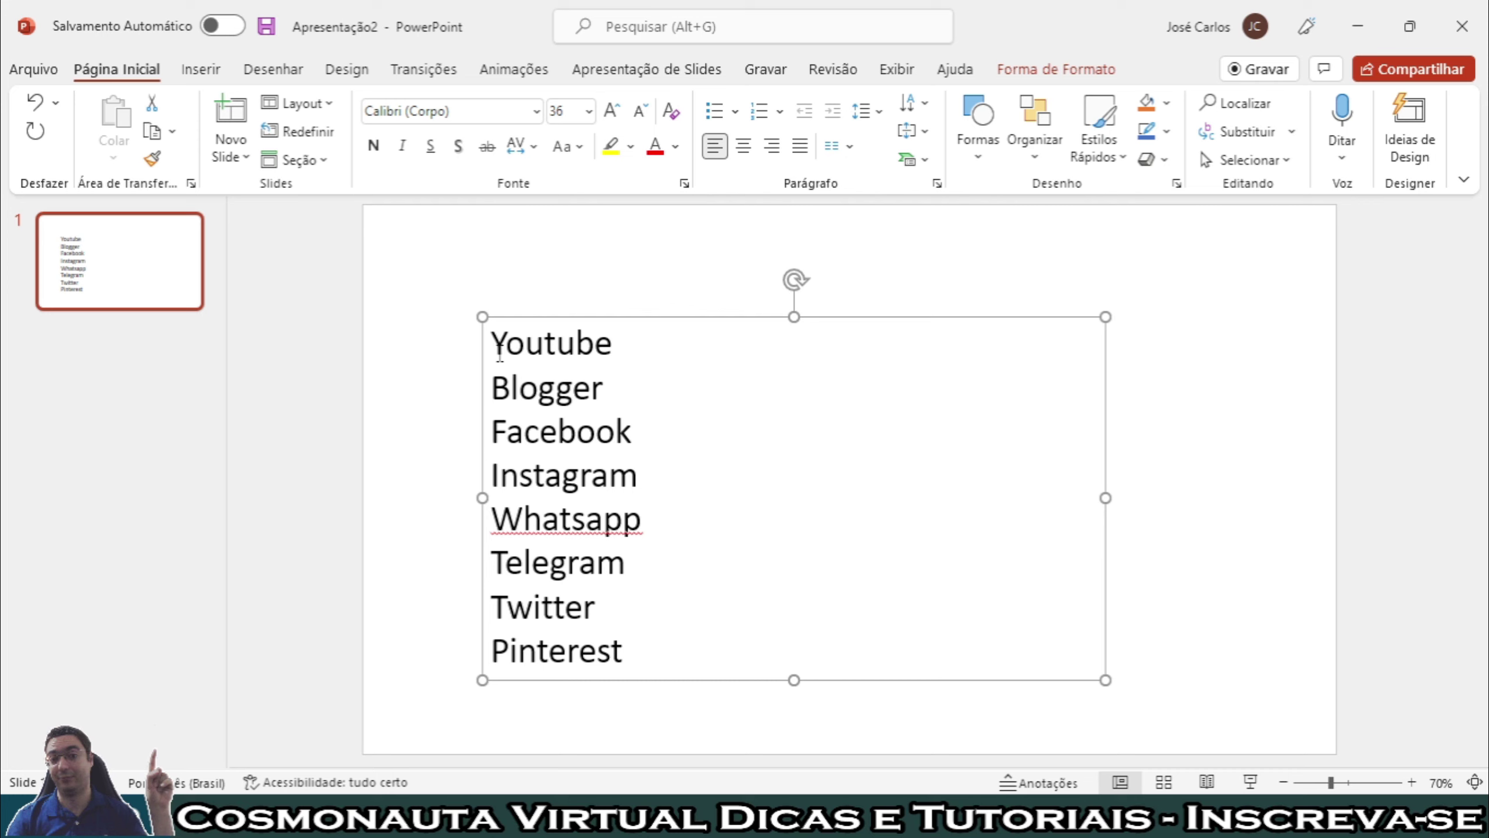
Indent Blogger under Youtube, then Facebook and Instagram one level below Blogger.
click(499, 389)
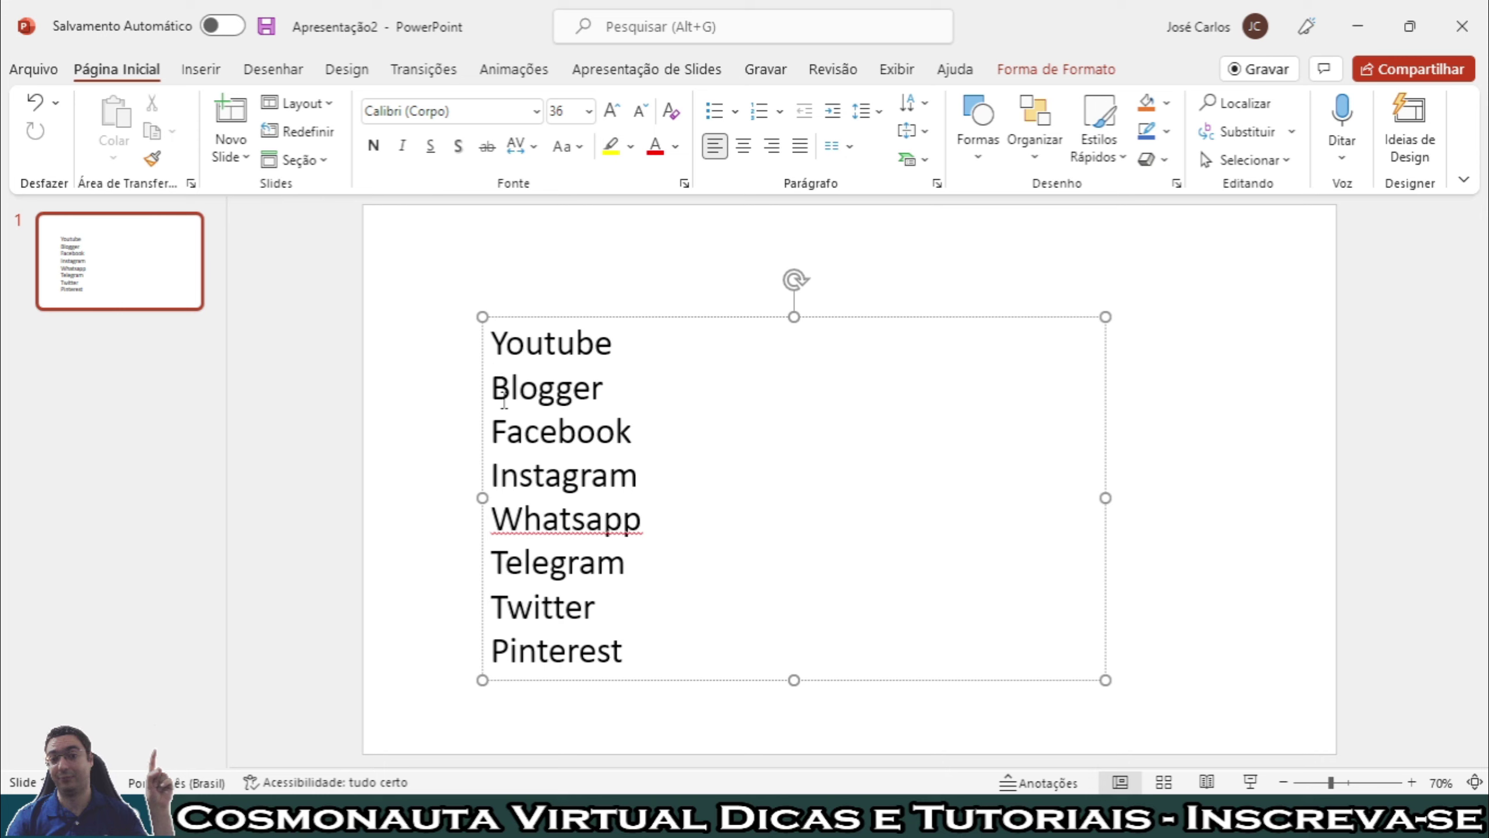
key(Tab)
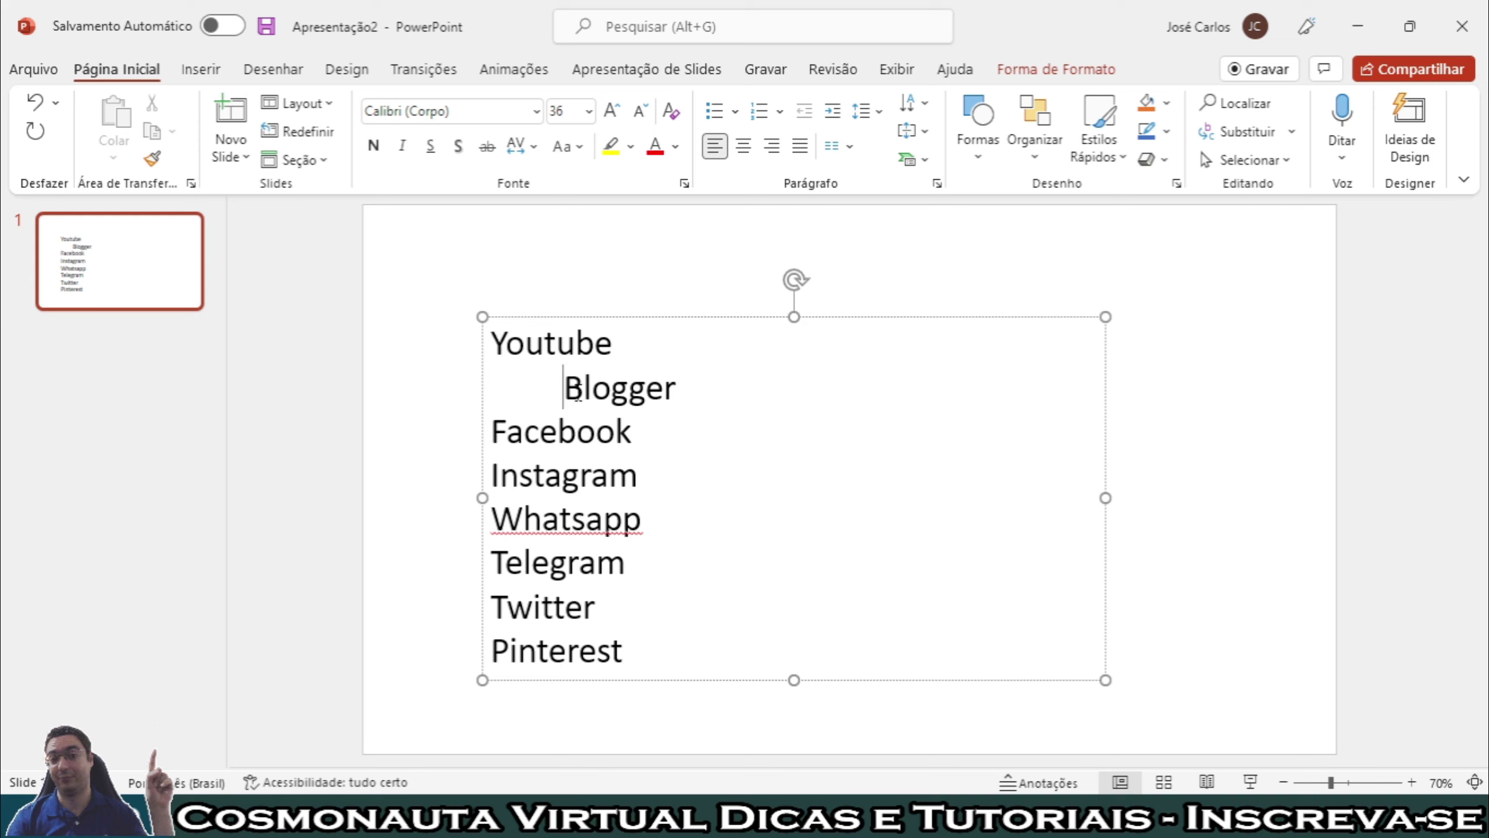
click(494, 431)
key(Tab)
key(Tab)
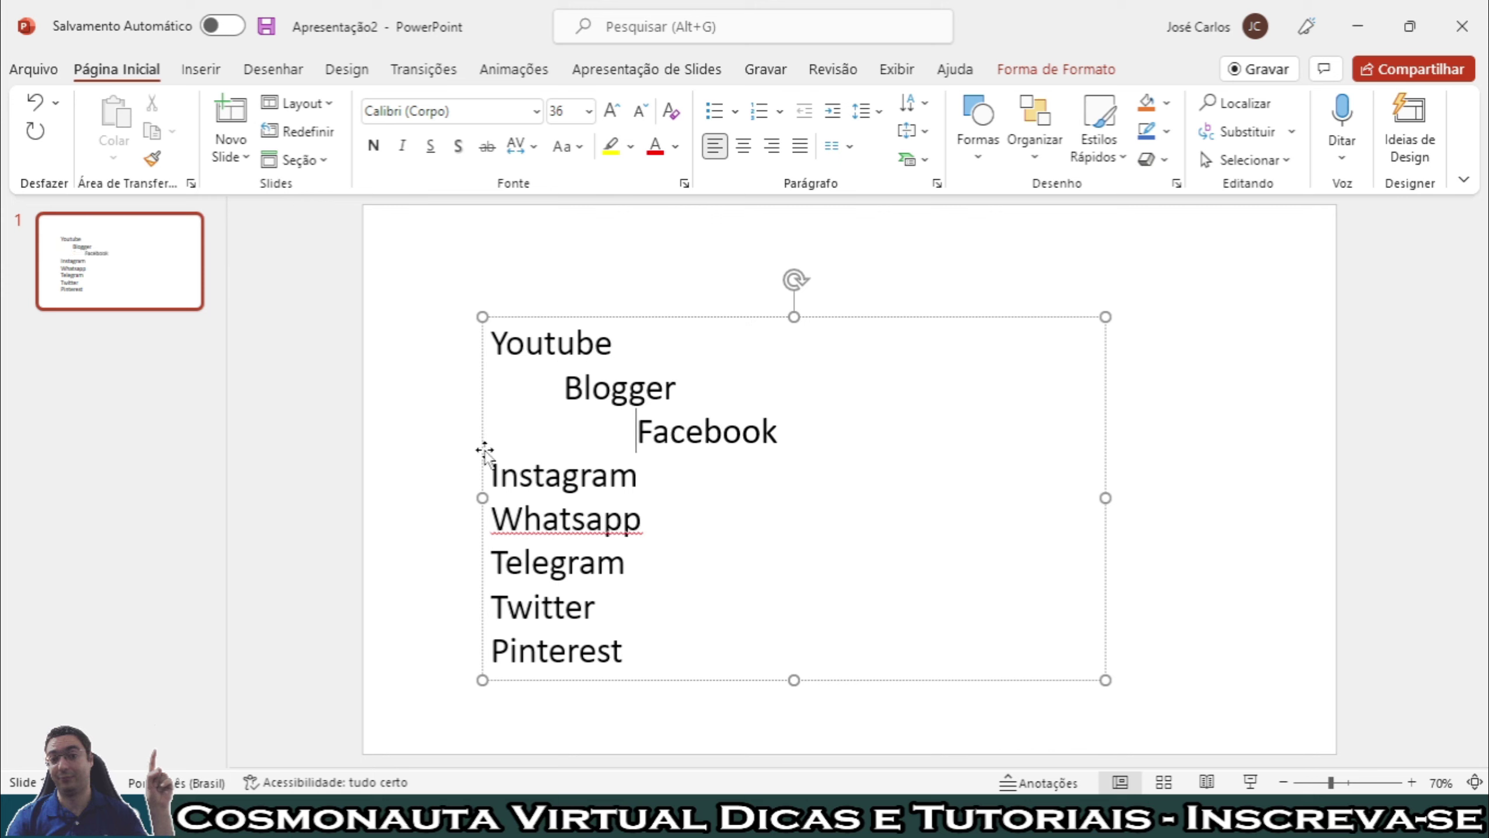
click(496, 476)
key(Tab)
key(Tab)
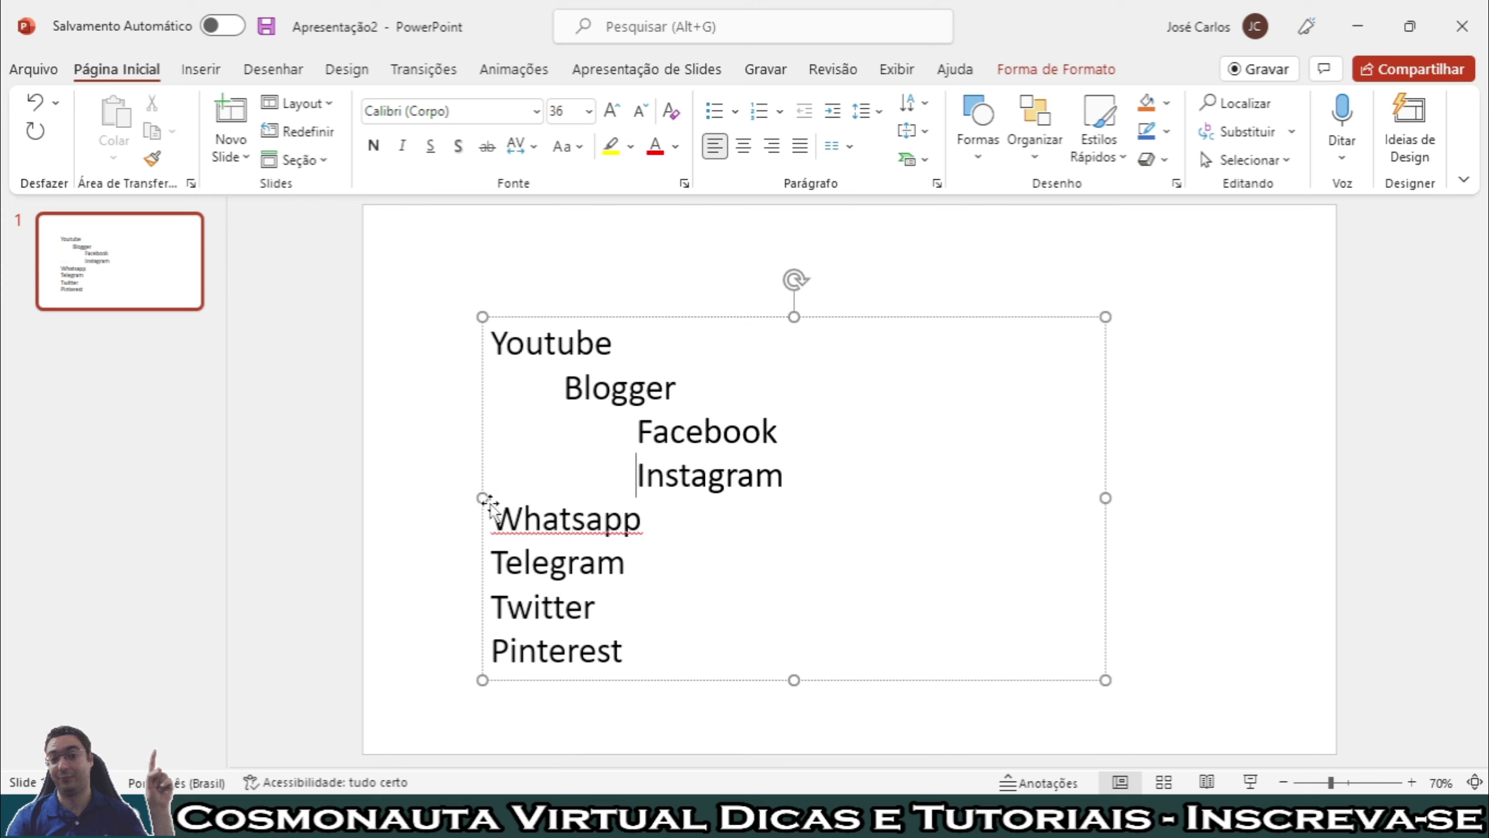
click(495, 510)
Indent Whatsapp and Telegram deeper, then Twitter and Pinterest to the deepest level.
key(Tab)
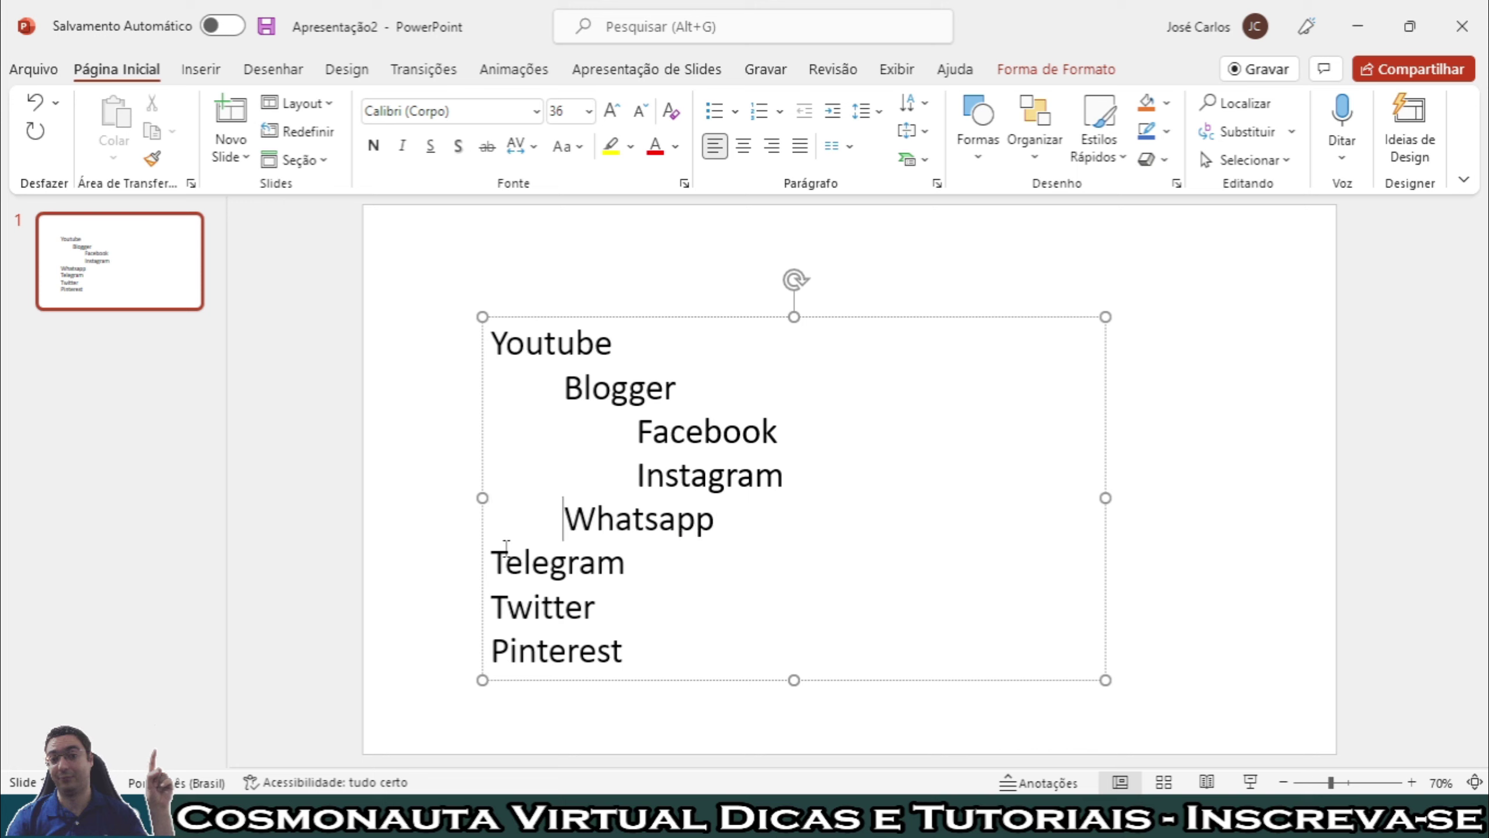
key(Tab)
key(Tab)
click(491, 565)
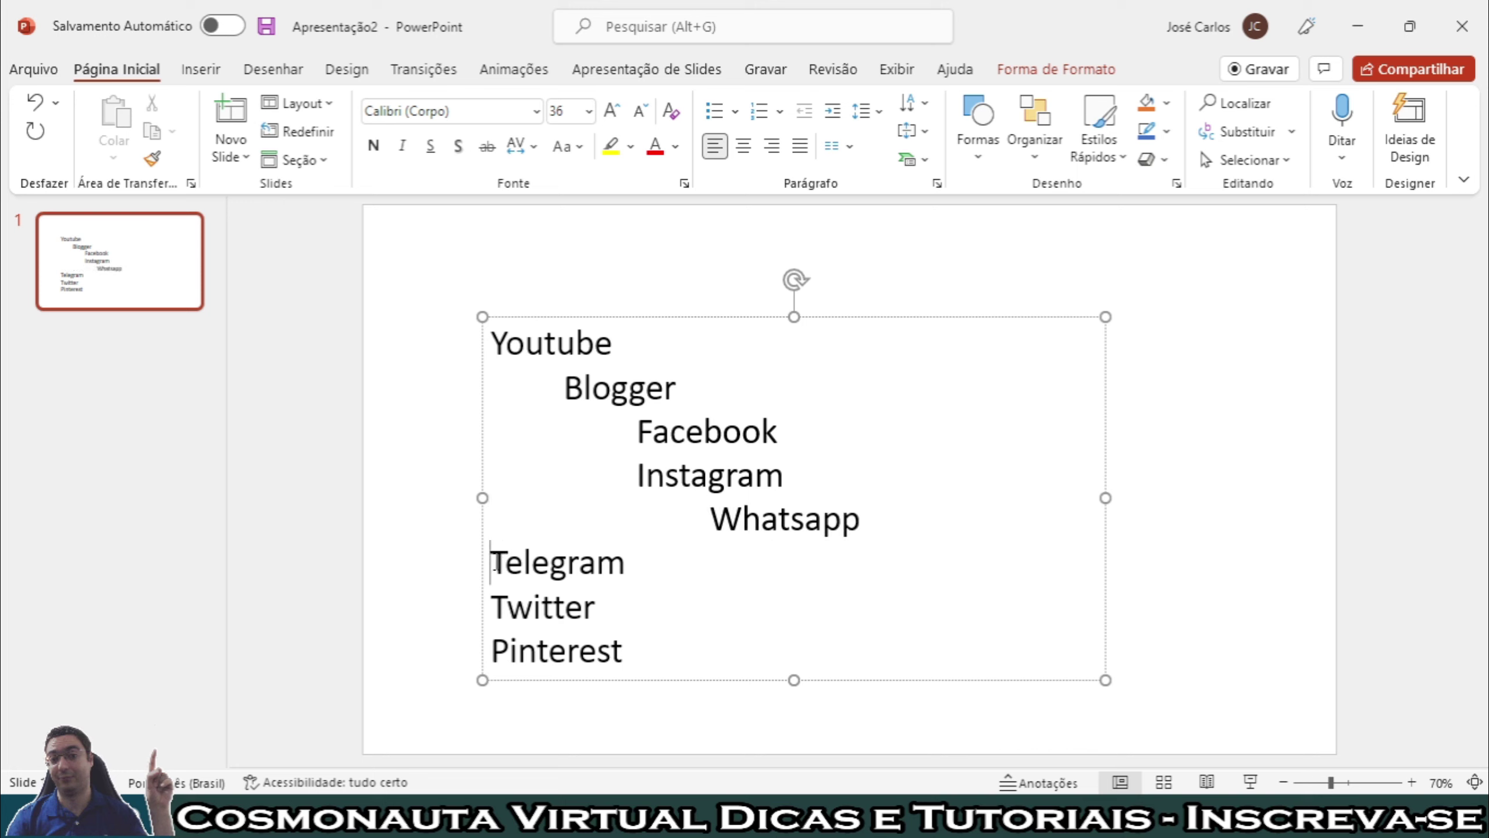
key(Tab)
key(Tab)
key(Tab)
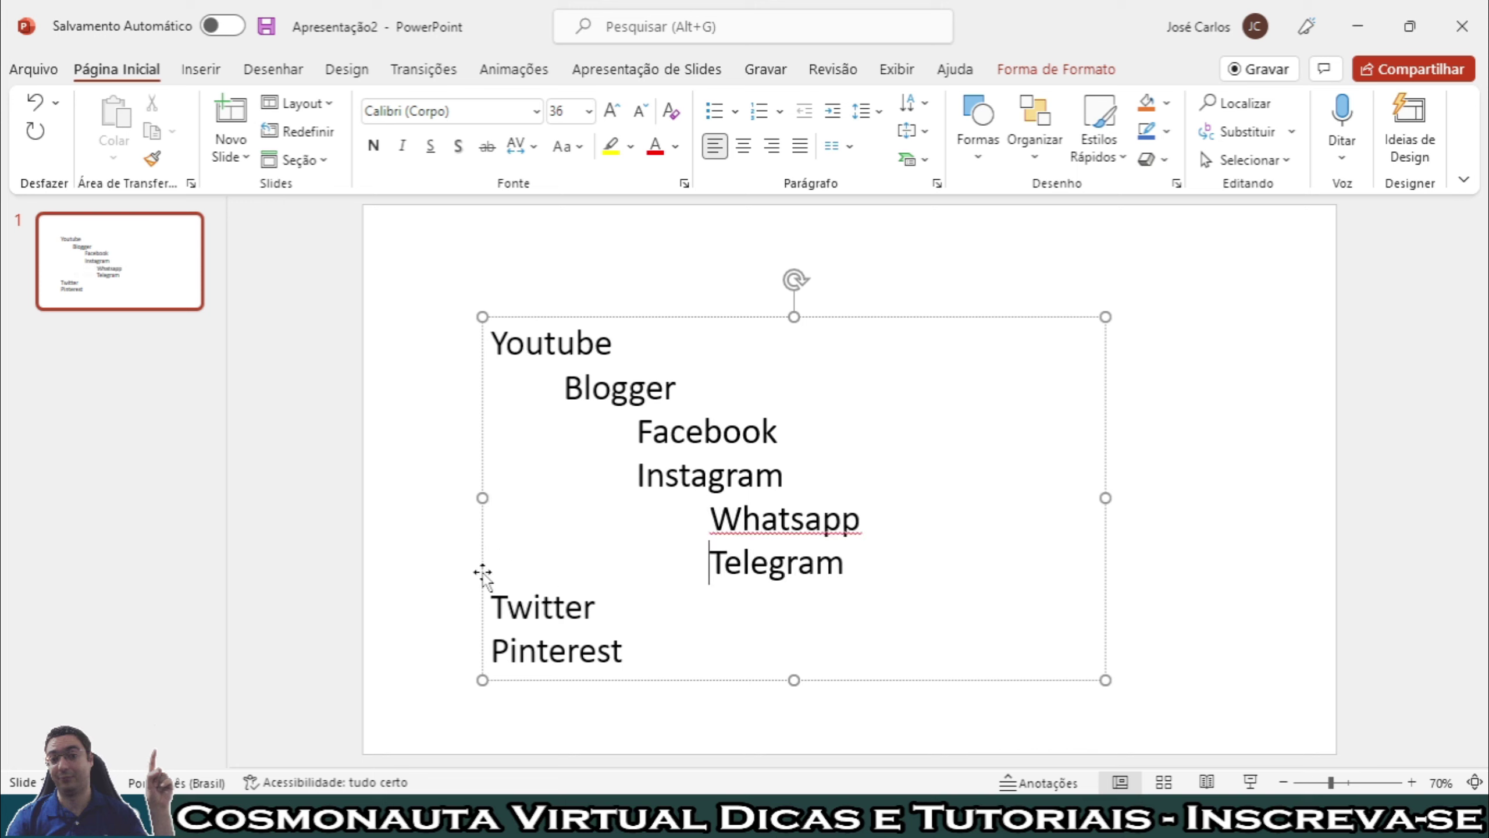
click(495, 597)
key(Tab)
key(Tab)
key(Tab)
key(Tab)
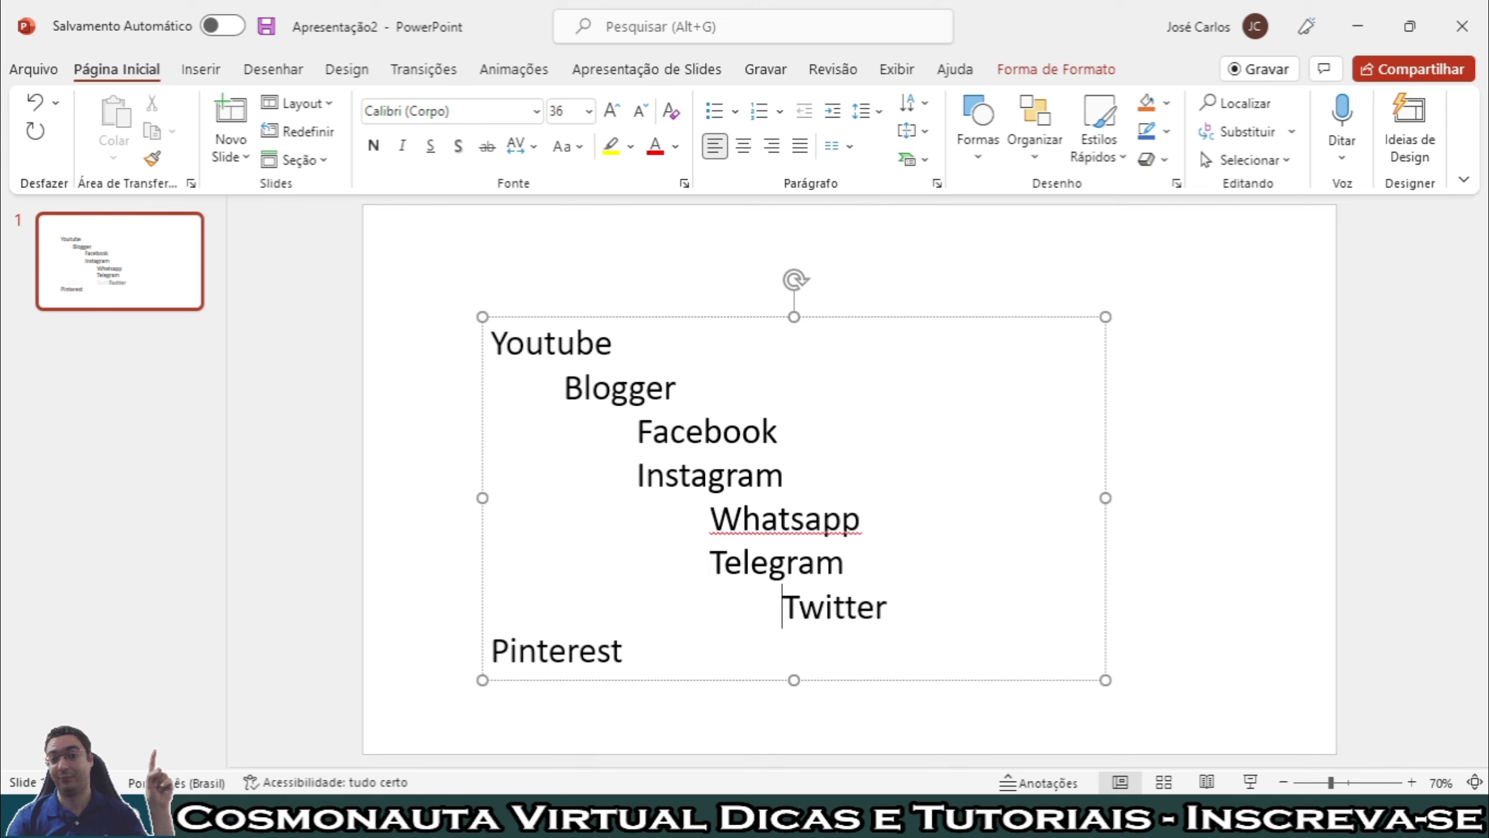
click(498, 645)
key(Tab)
key(Tab)
key(Tab)
key(Tab)
key(Tab)
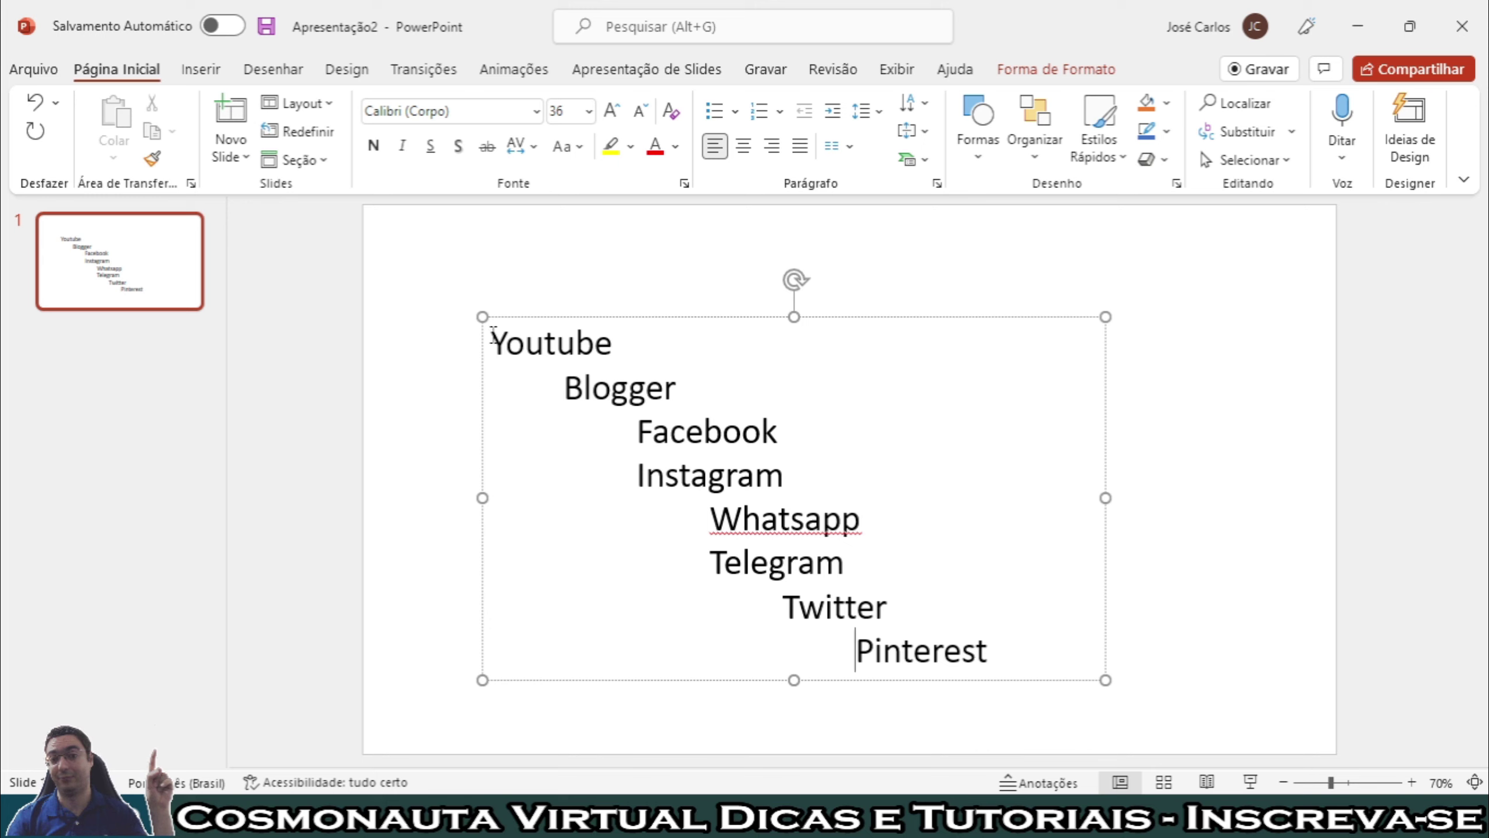
Convert the whole list into an Organograma SmartArt via Converter em SmartArt.
mouse_move(491, 338)
mouse_down()
mouse_move(521, 336)
mouse_move(1008, 649)
mouse_up()
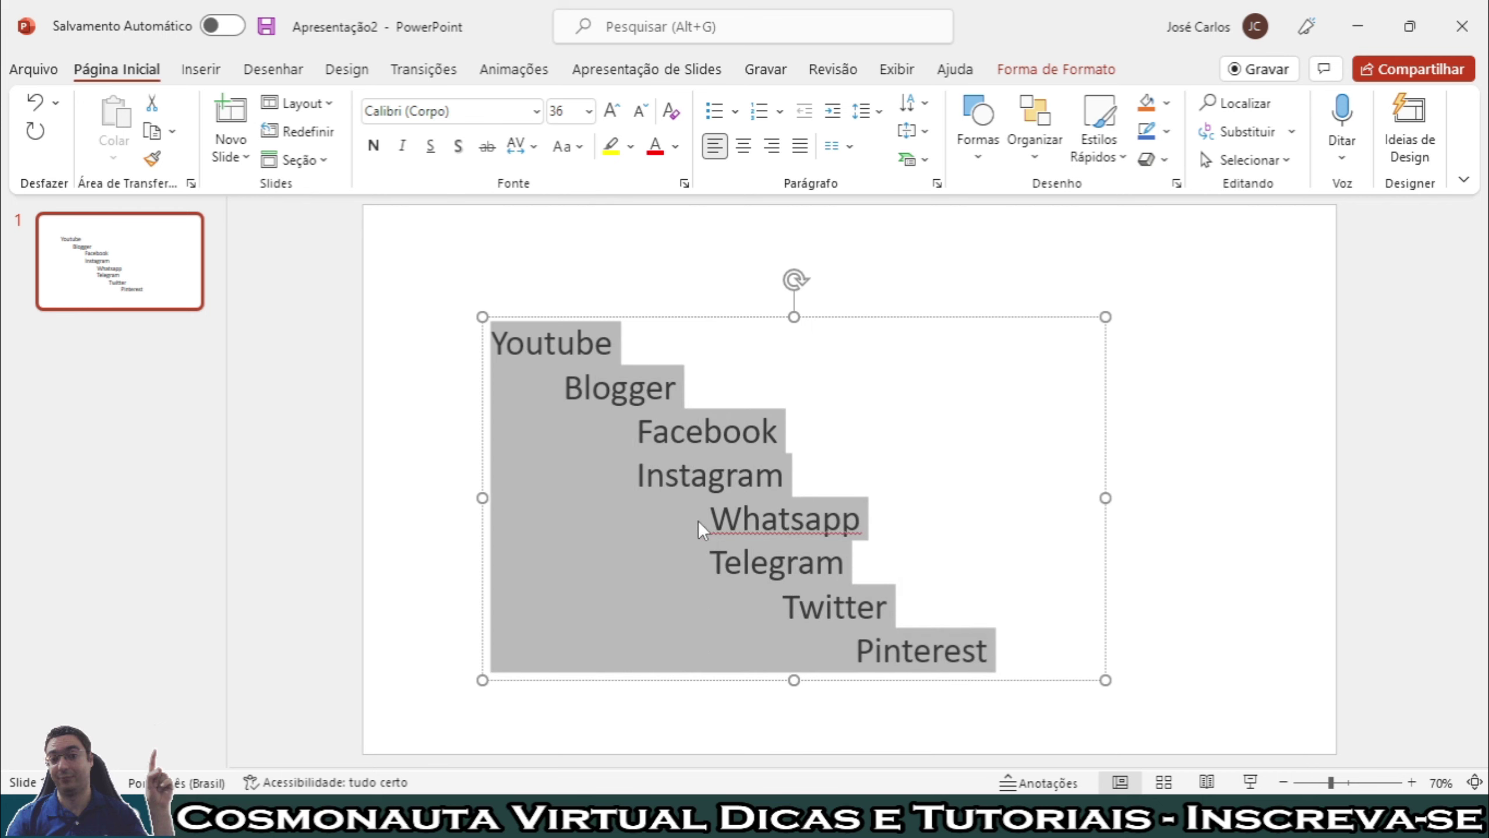
right_click(636, 446)
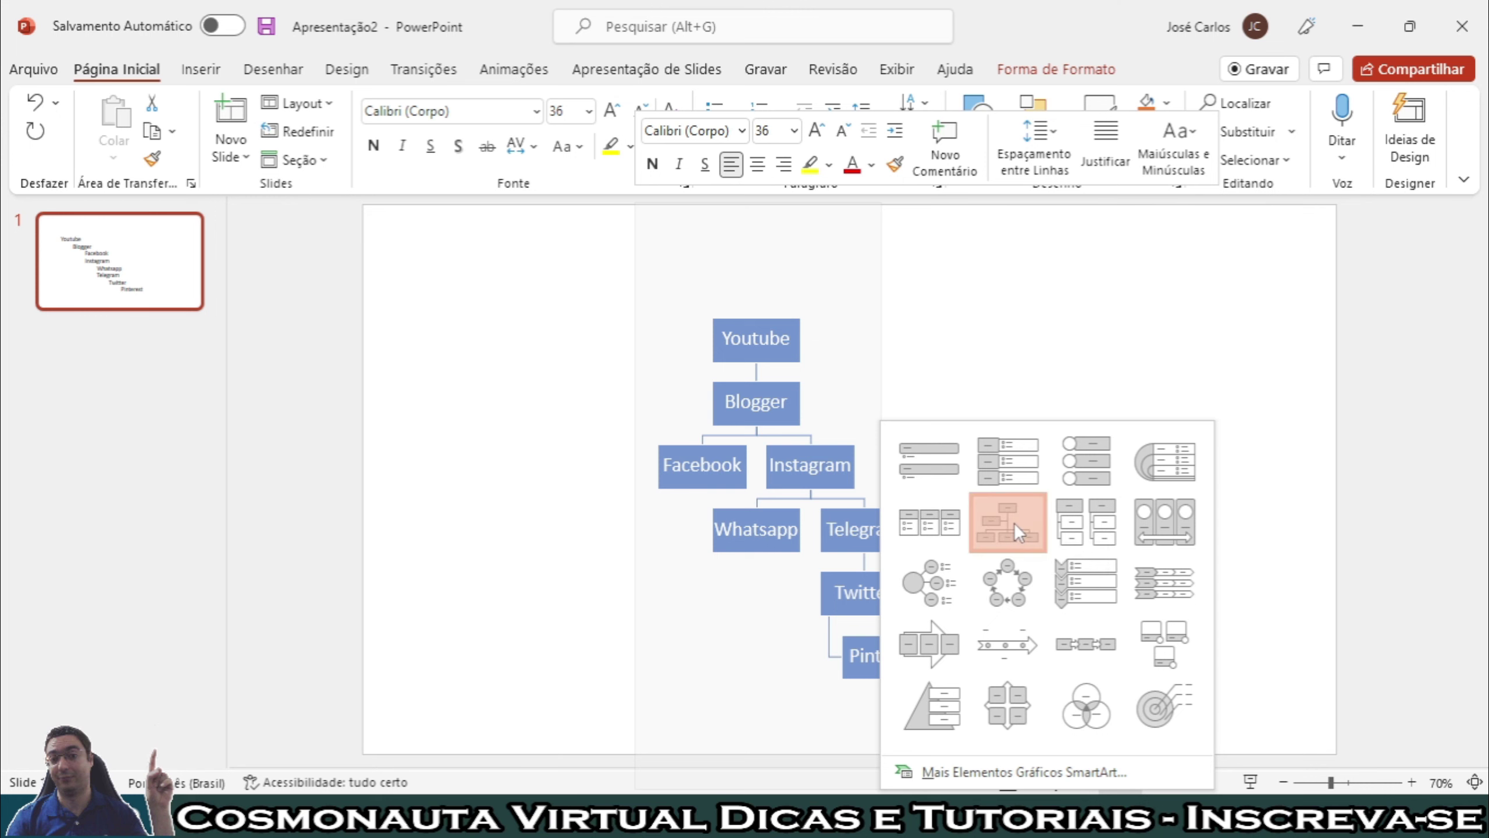
click(1015, 524)
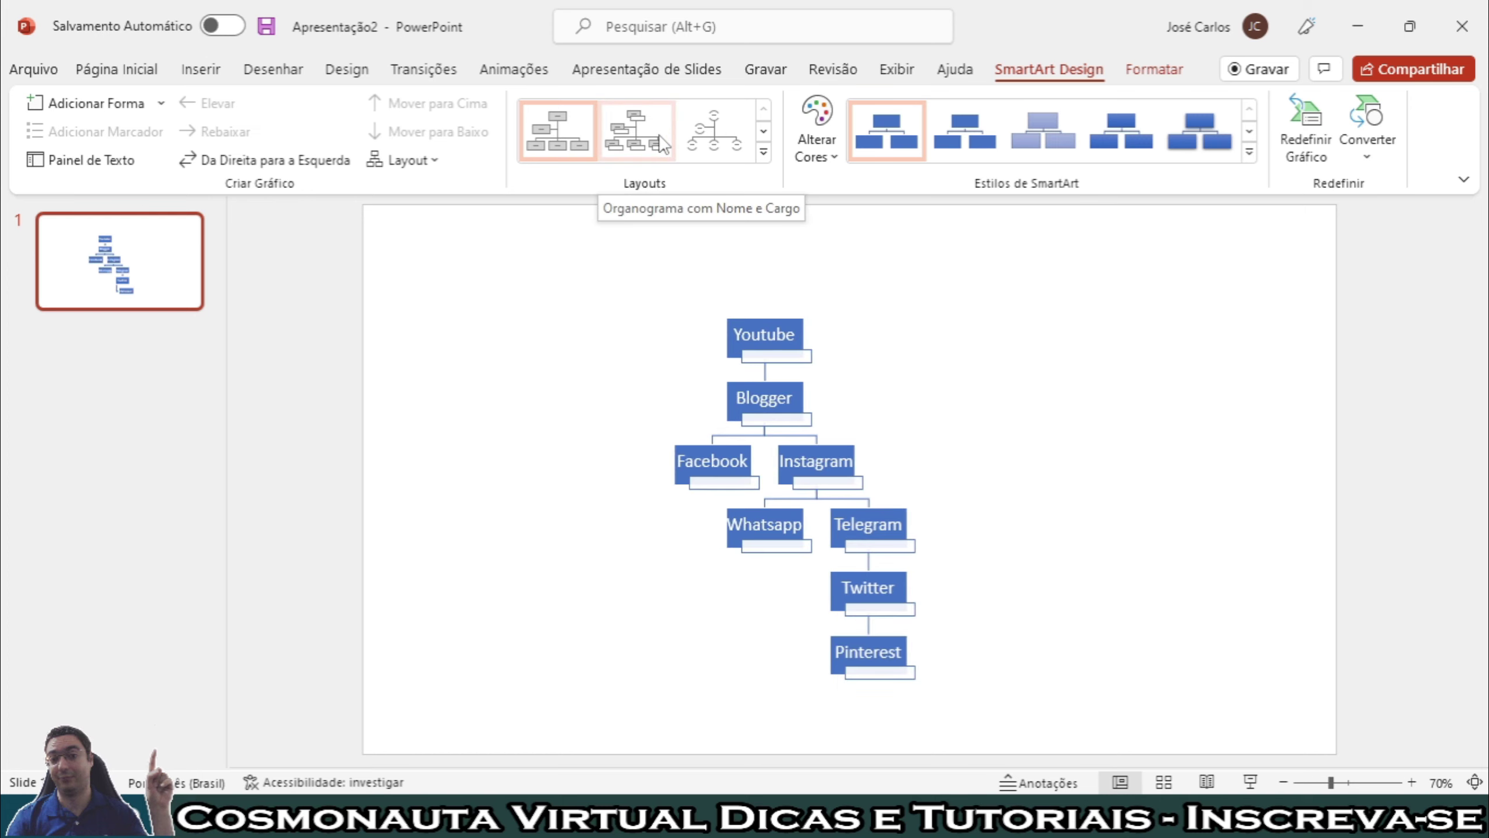
Apply the basic Organograma layout and enlarge the chart frame rightward and up-left.
click(763, 151)
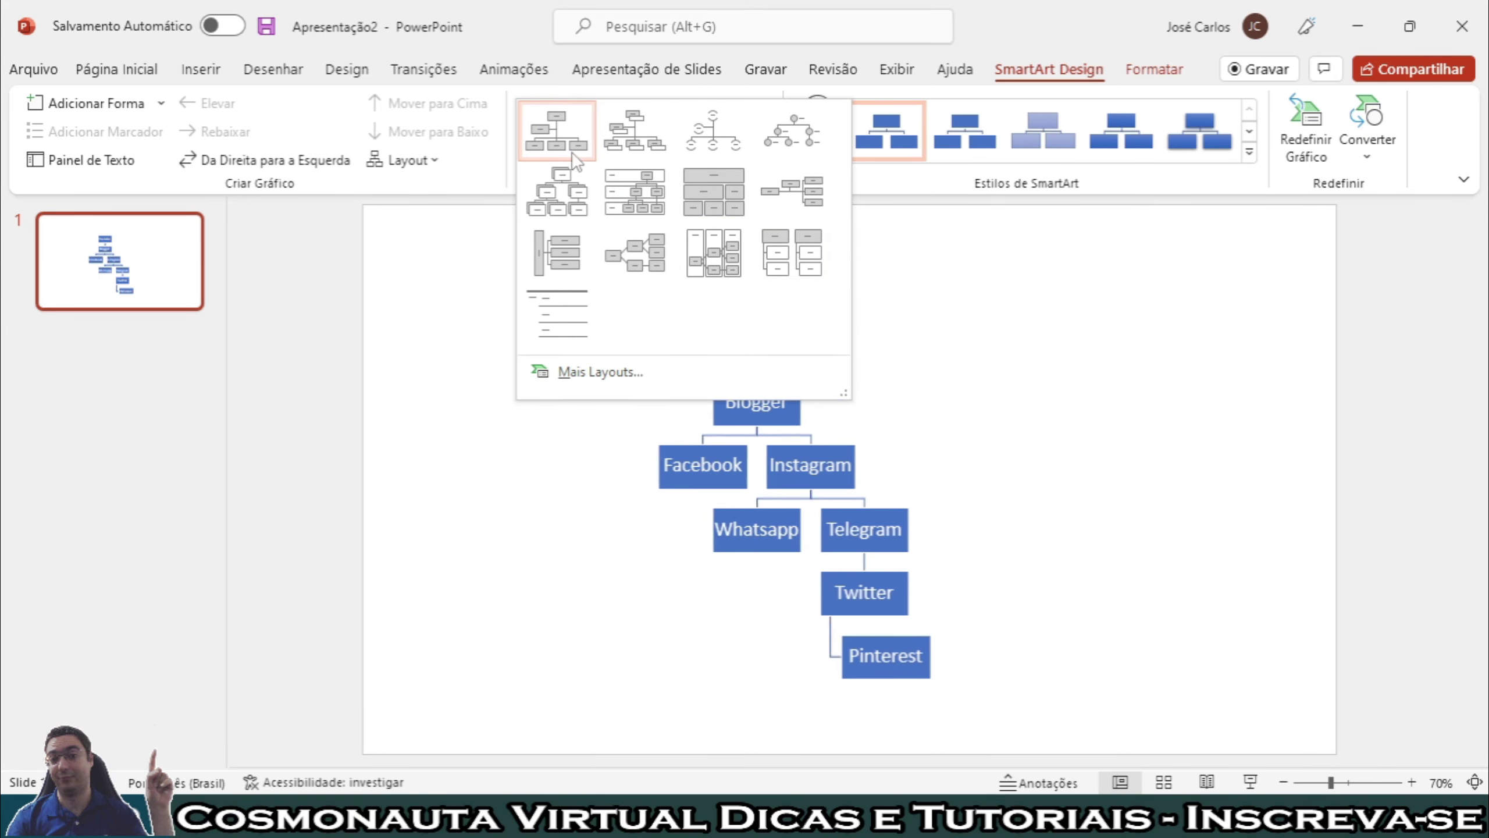
click(572, 153)
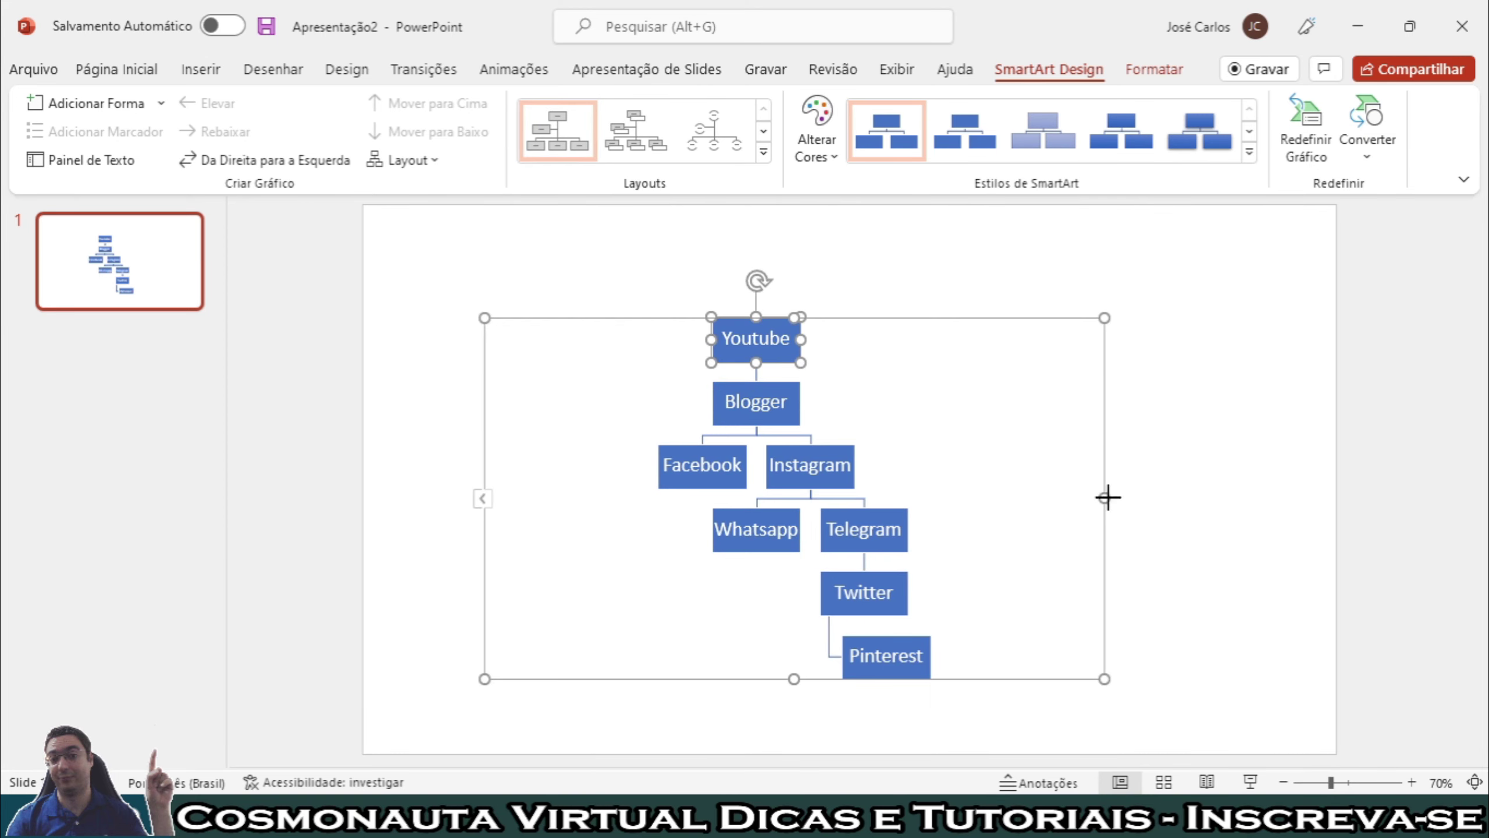
drag(1104, 497, 1205, 497)
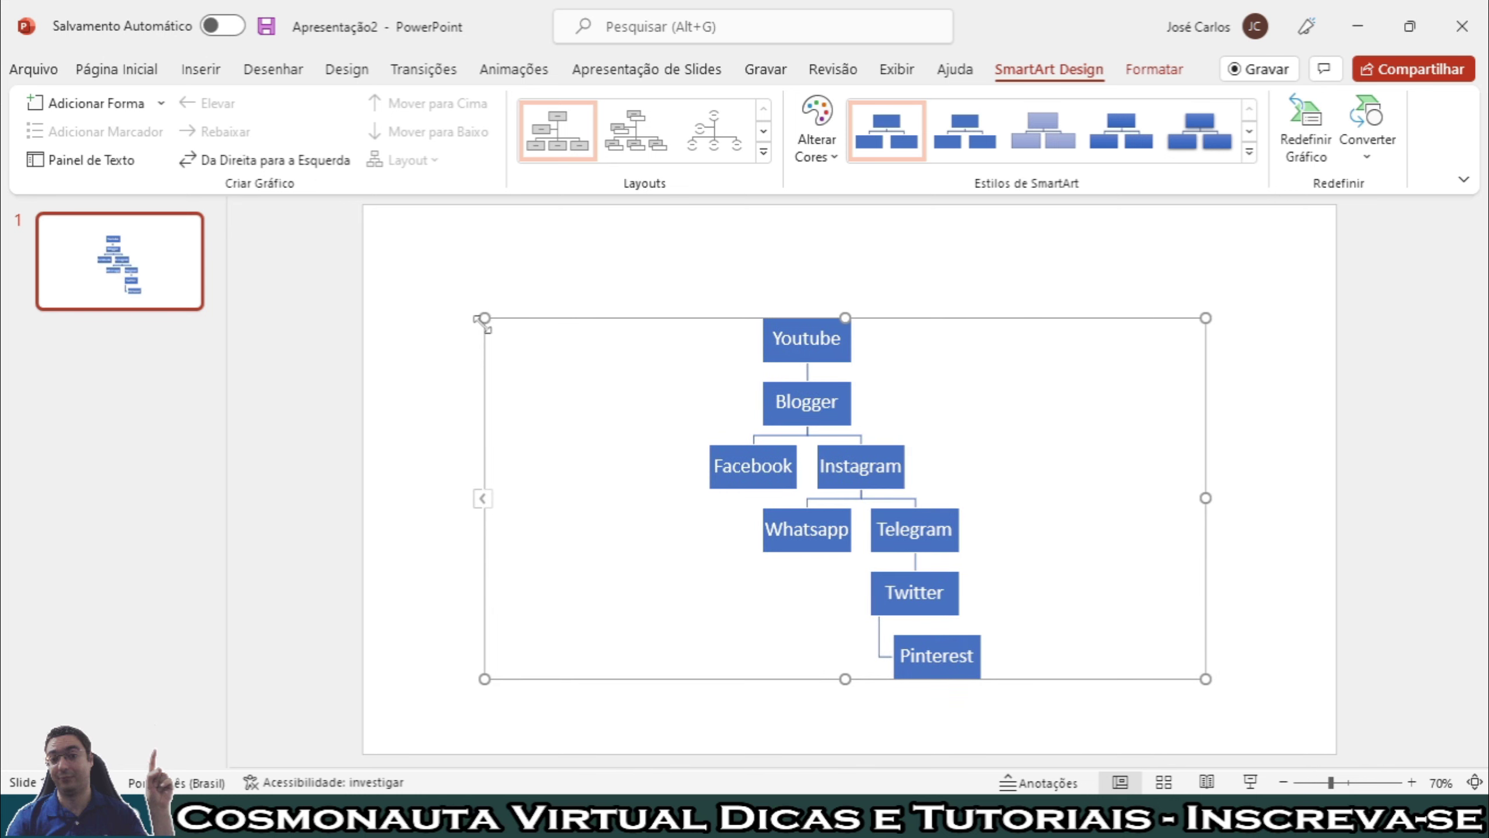
drag(485, 318, 407, 264)
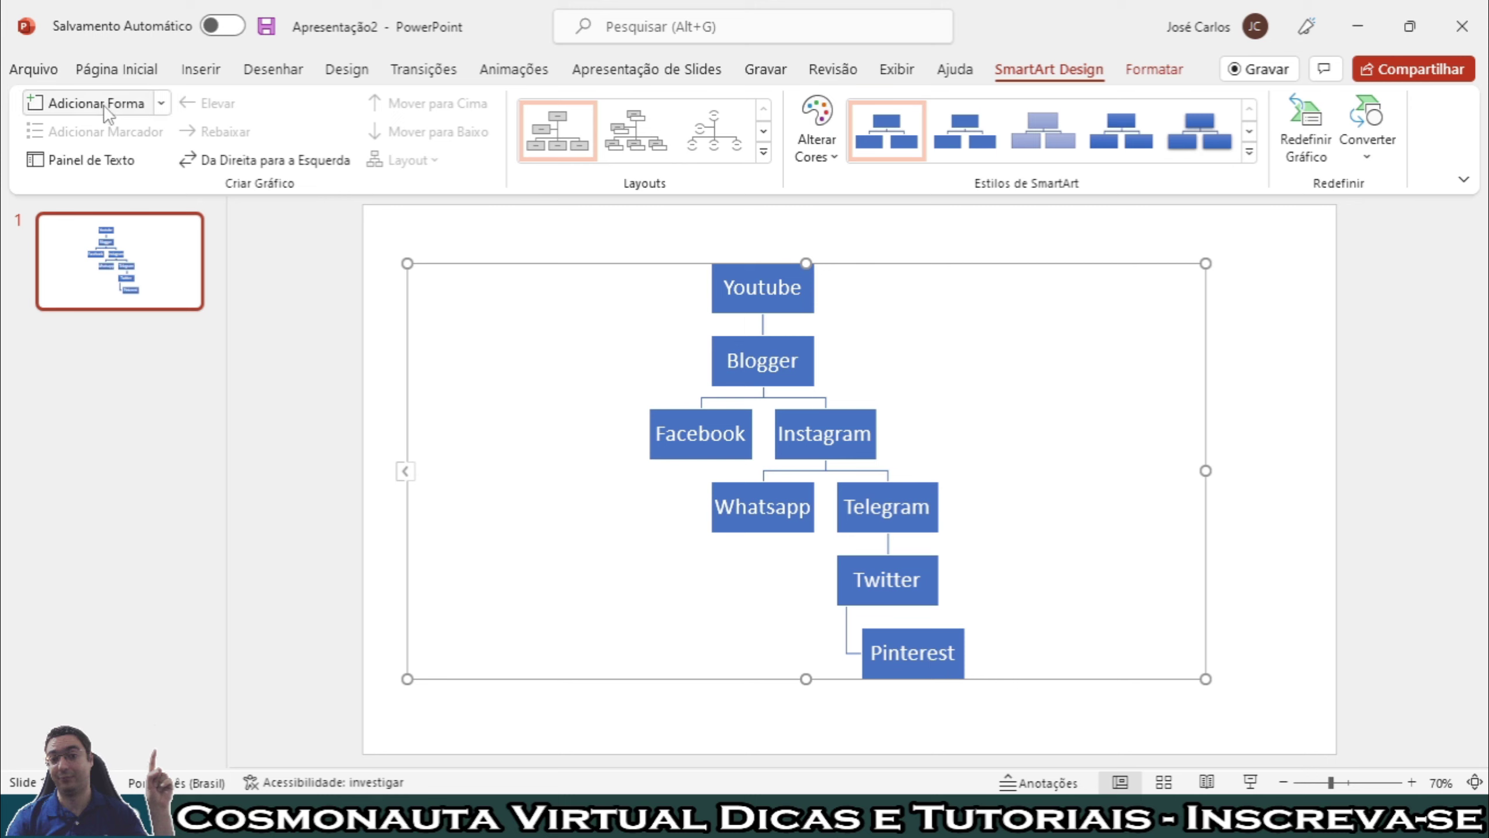
Add an empty box below Pinterest and show the Painel de Texto.
click(947, 656)
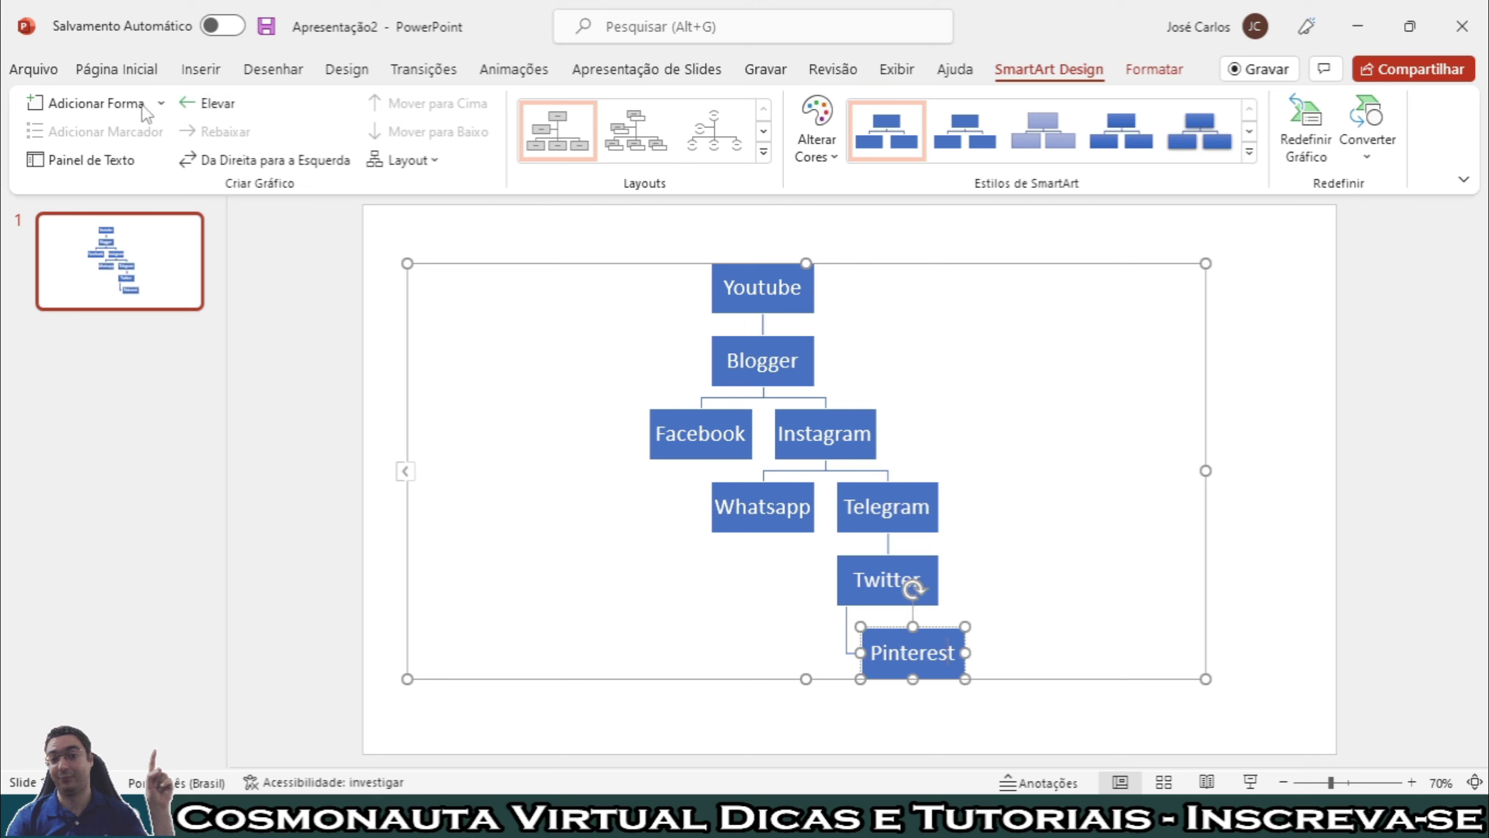
click(90, 106)
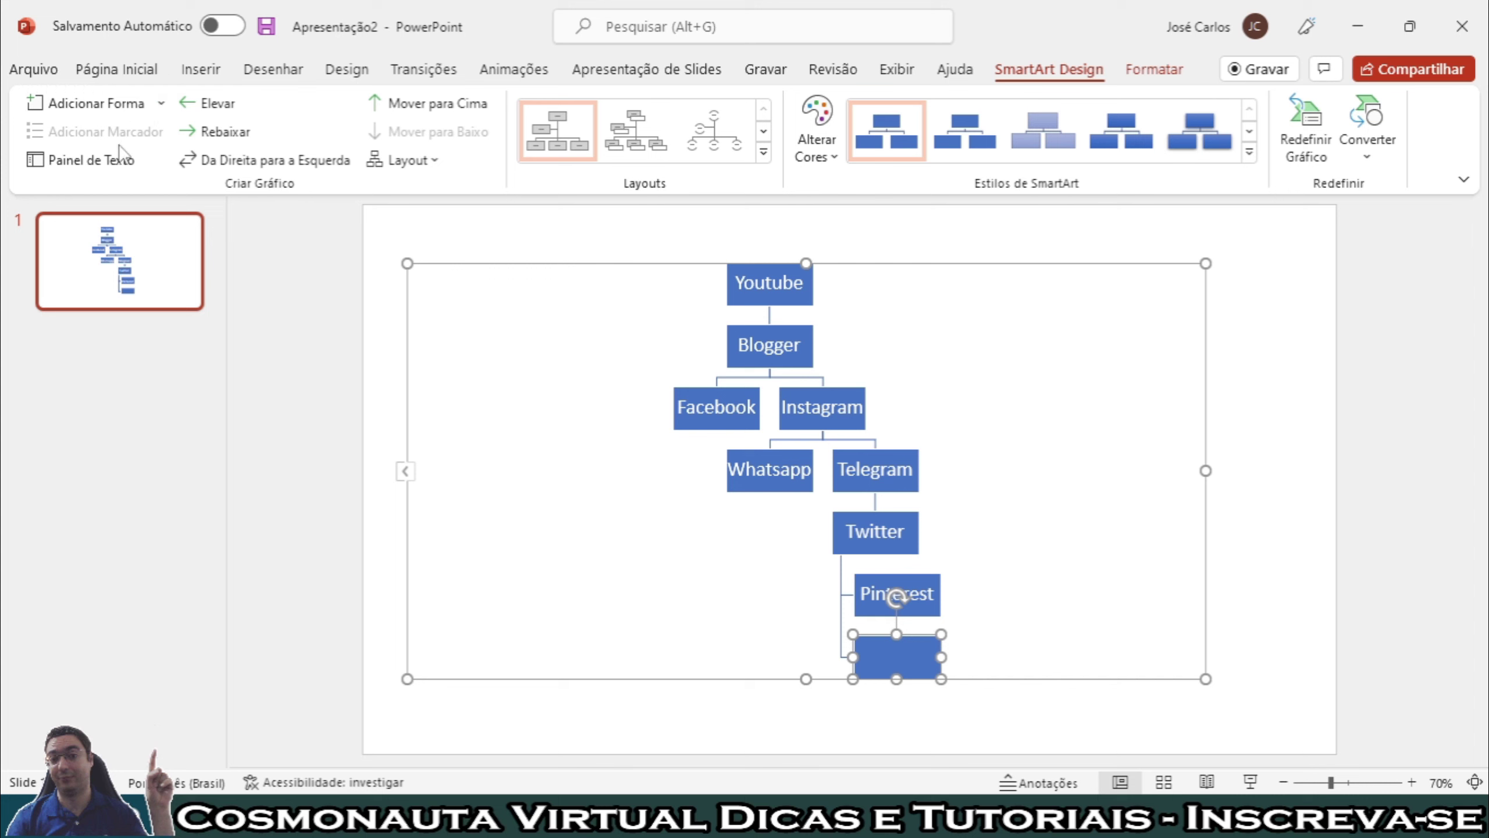
click(105, 164)
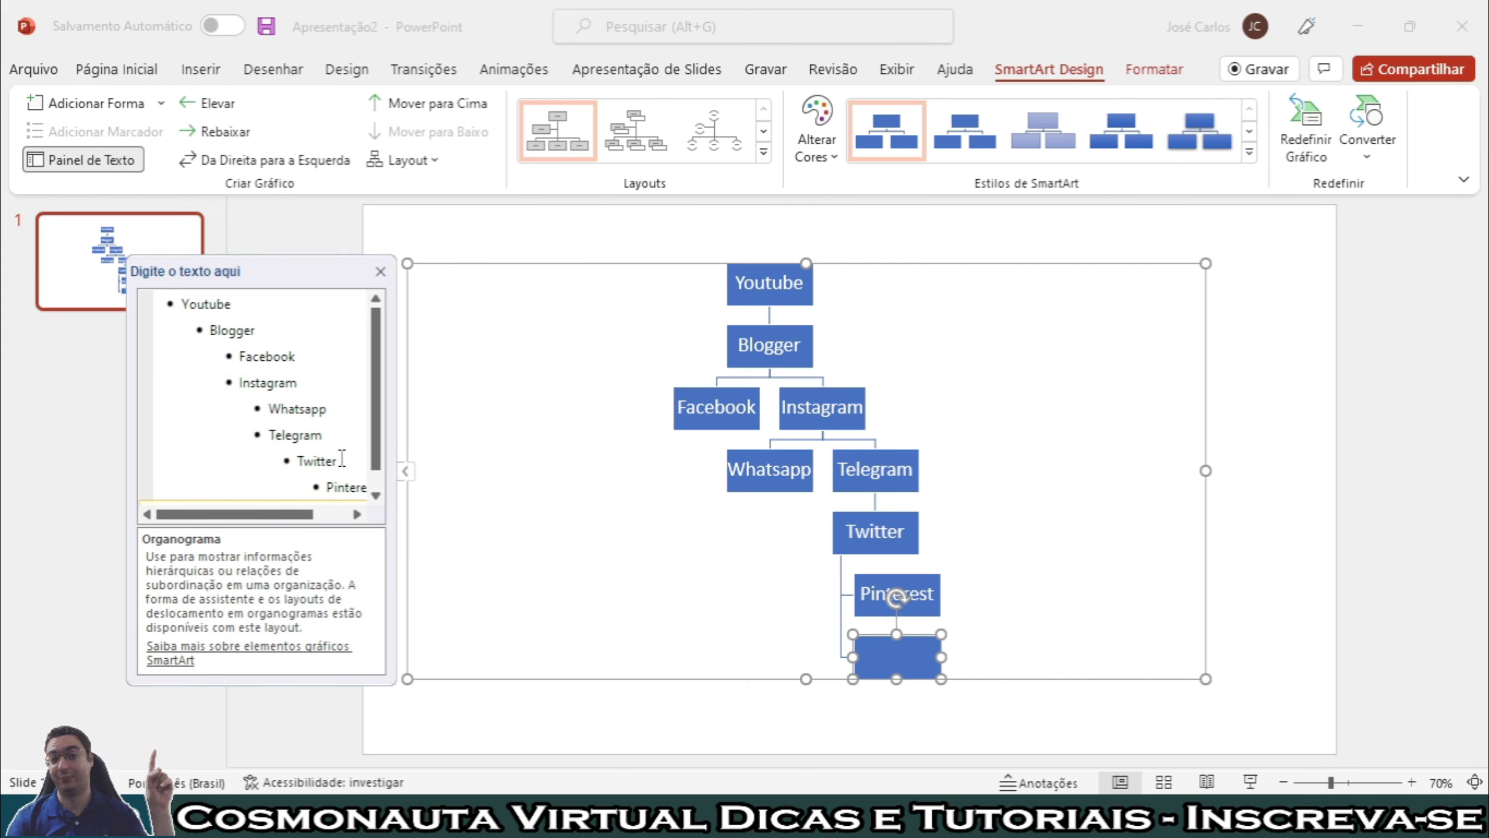
drag(305, 514, 348, 515)
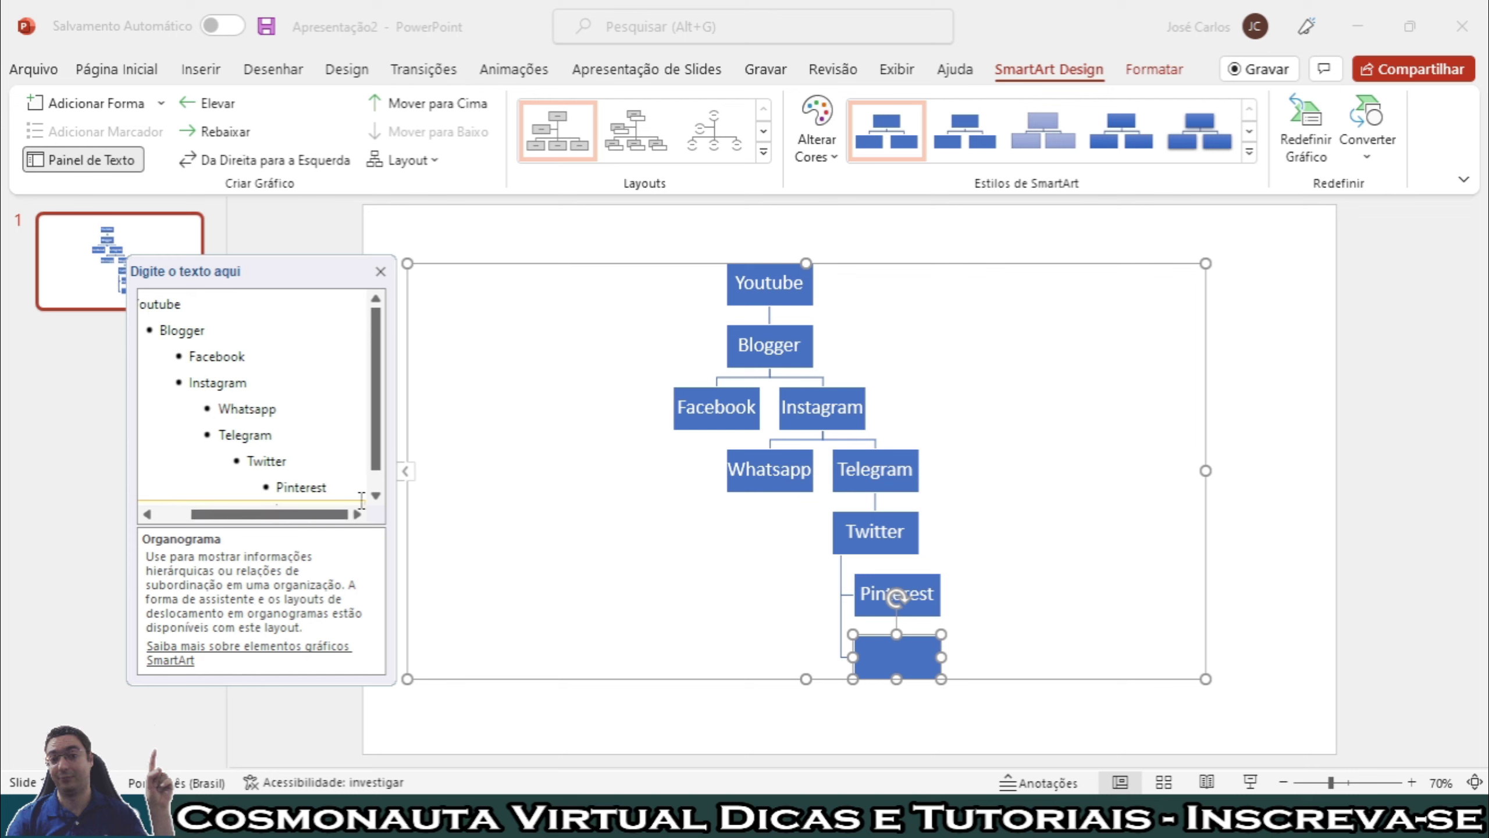